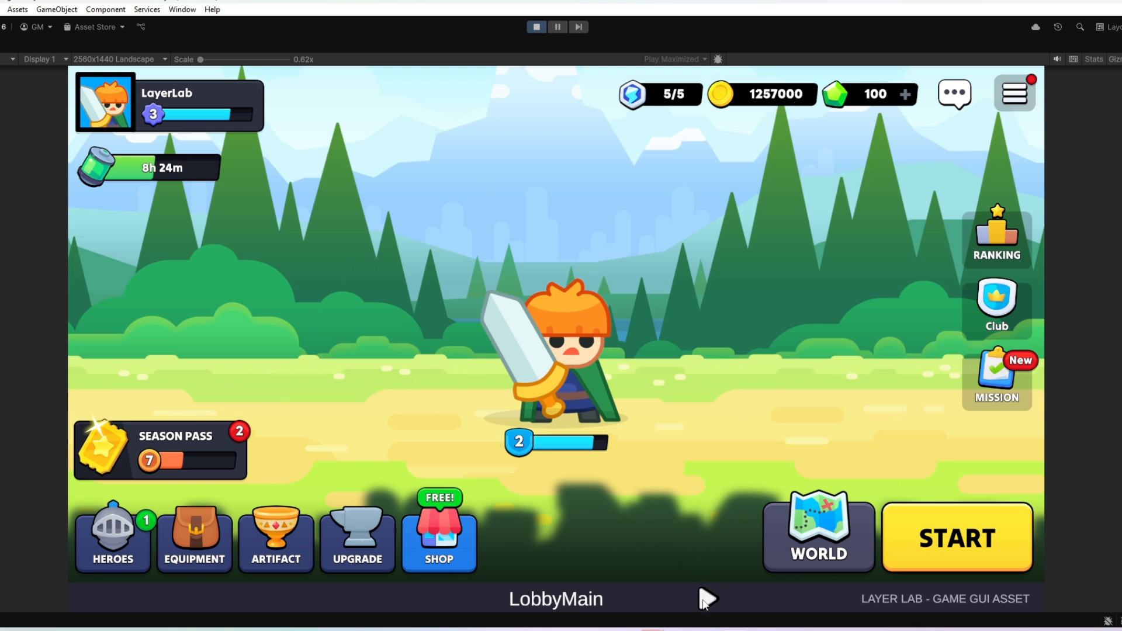
Browse the GUI asset demo's sample screens from LobbyMain through the lobby popups, Equipment and Heroes to BattelVS
{"action": "left_click", "coordinate": [705, 602]}
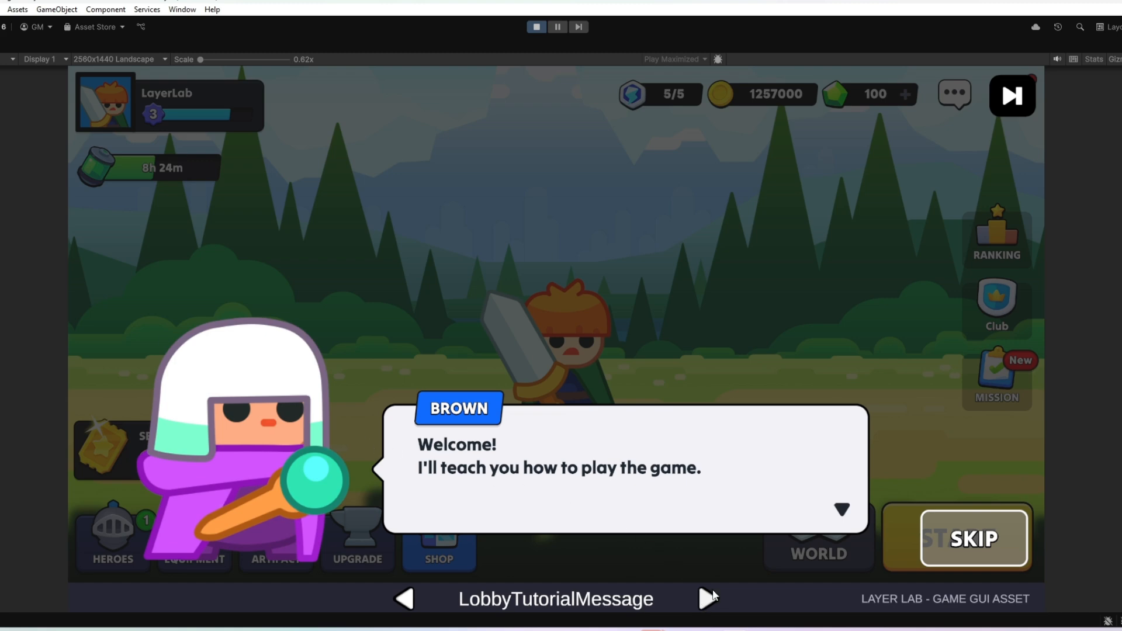
{"action": "left_click", "coordinate": [712, 601]}
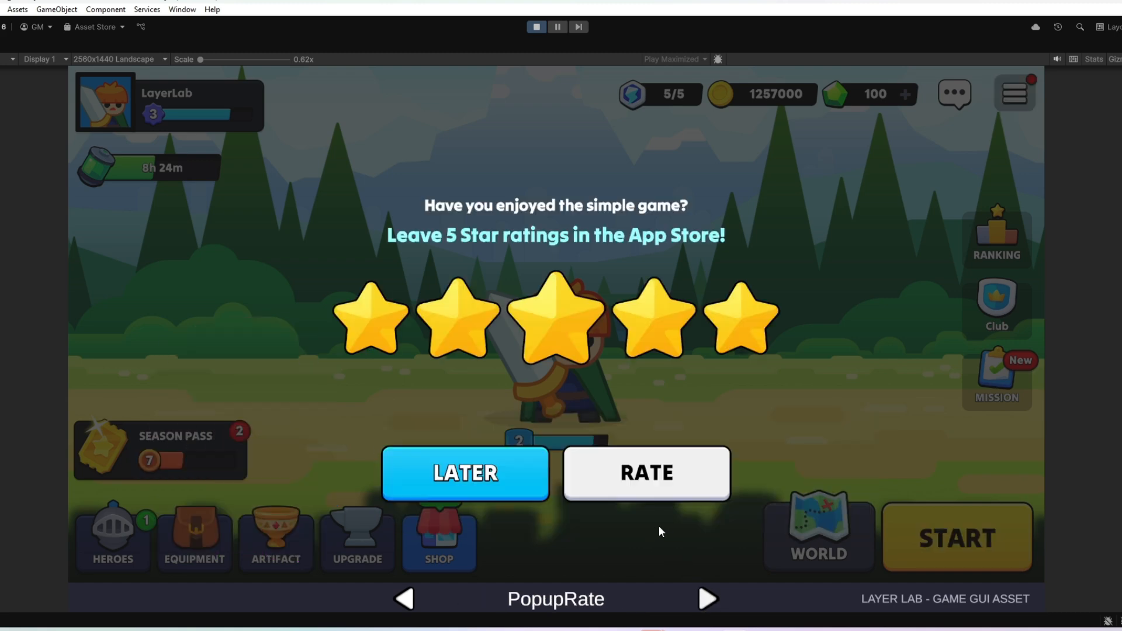
{"action": "left_click", "coordinate": [707, 601]}
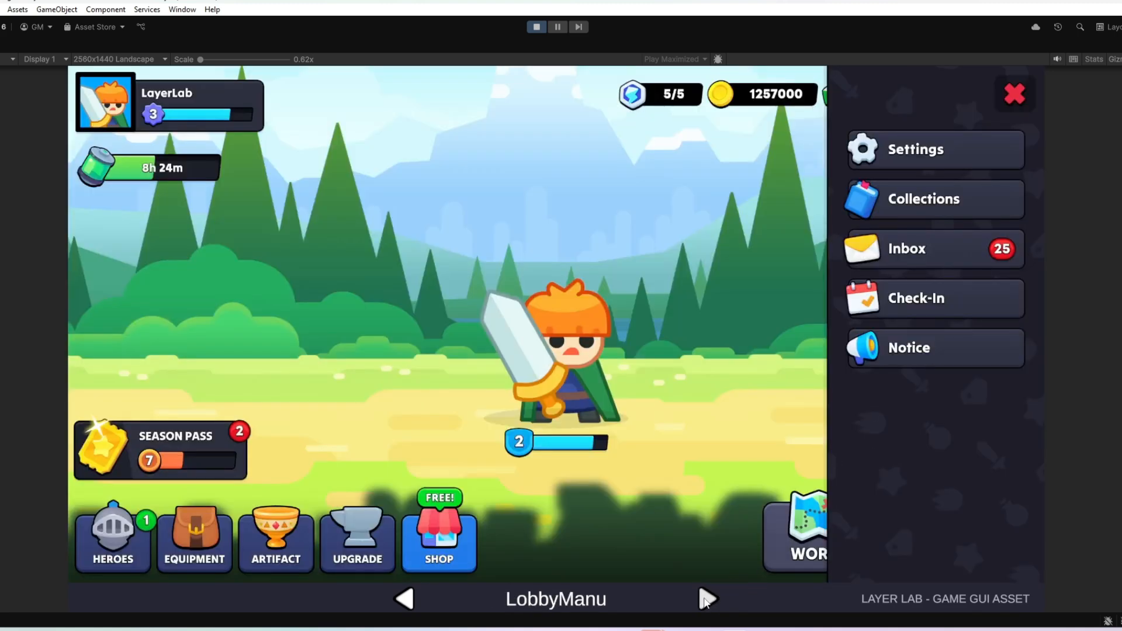
{"action": "left_click", "coordinate": [707, 599]}
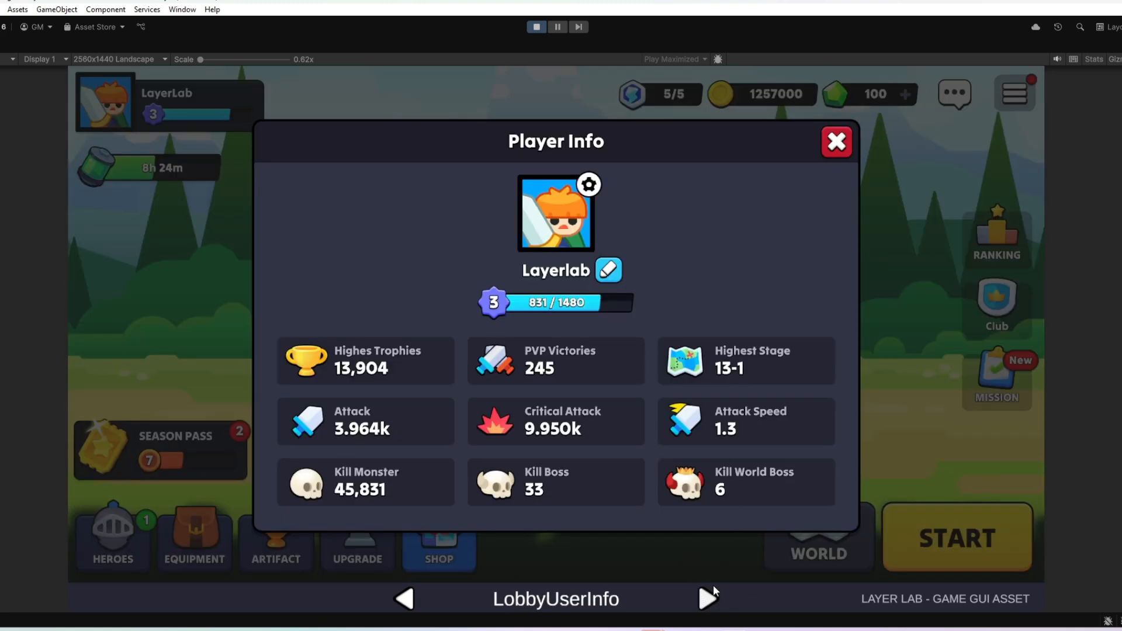
{"action": "left_click", "coordinate": [707, 599]}
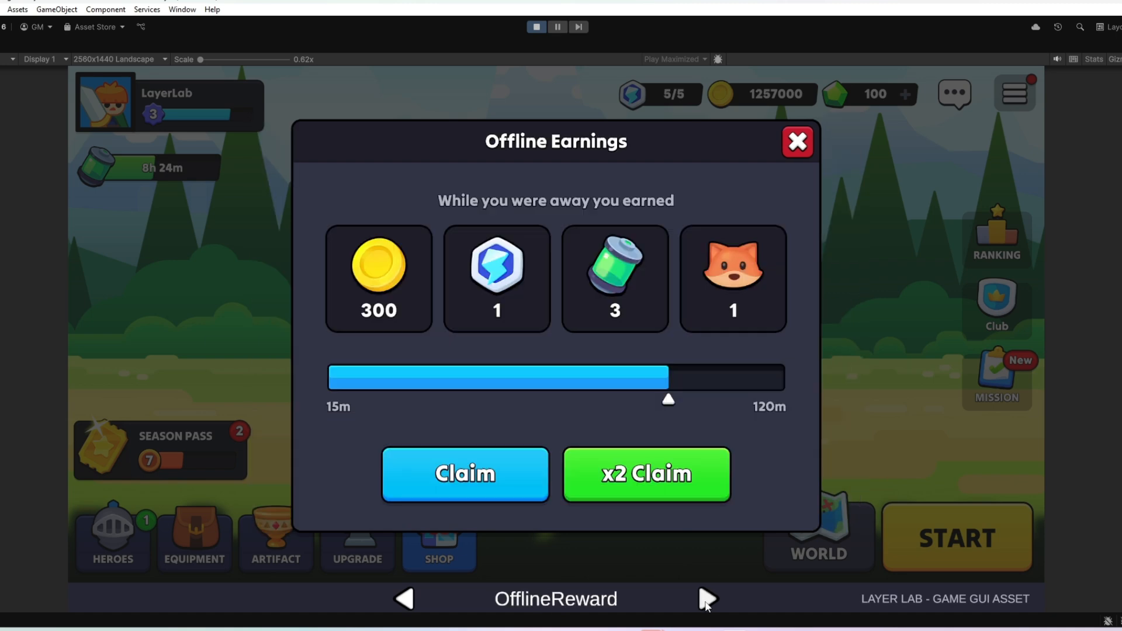
{"action": "left_click", "coordinate": [707, 599]}
{"action": "left_click", "coordinate": [707, 599]}
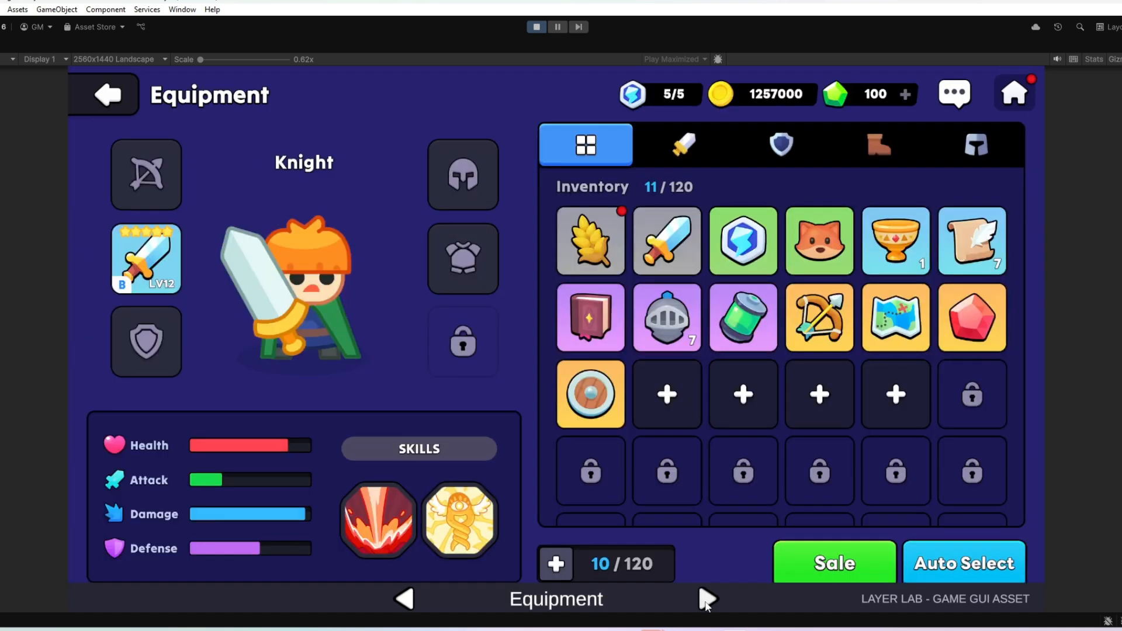
{"action": "left_click", "coordinate": [707, 599]}
{"action": "left_click", "coordinate": [707, 599]}
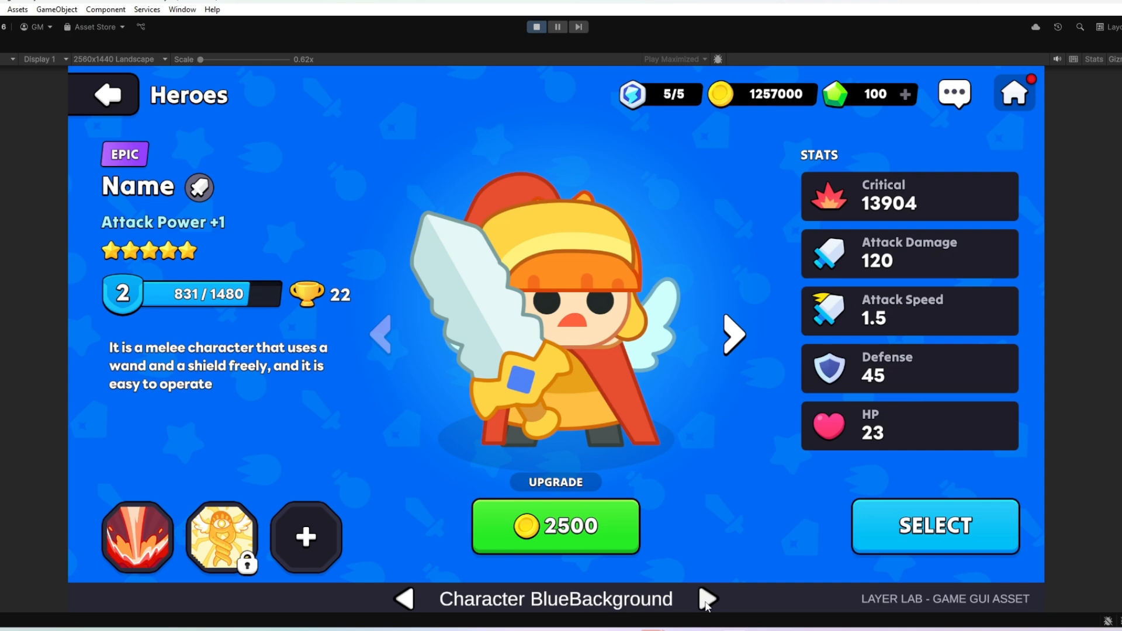
{"action": "left_click", "coordinate": [707, 599]}
{"action": "left_click", "coordinate": [707, 598]}
{"action": "left_click", "coordinate": [707, 598]}
{"action": "left_click", "coordinate": [707, 599]}
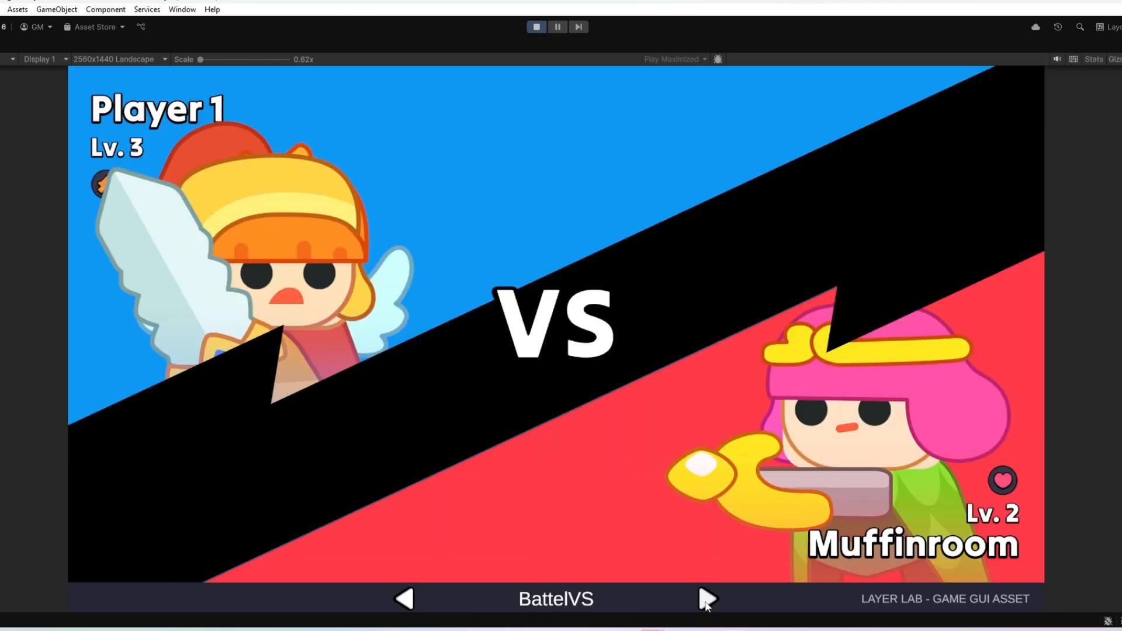
{"action": "left_click", "coordinate": [707, 599]}
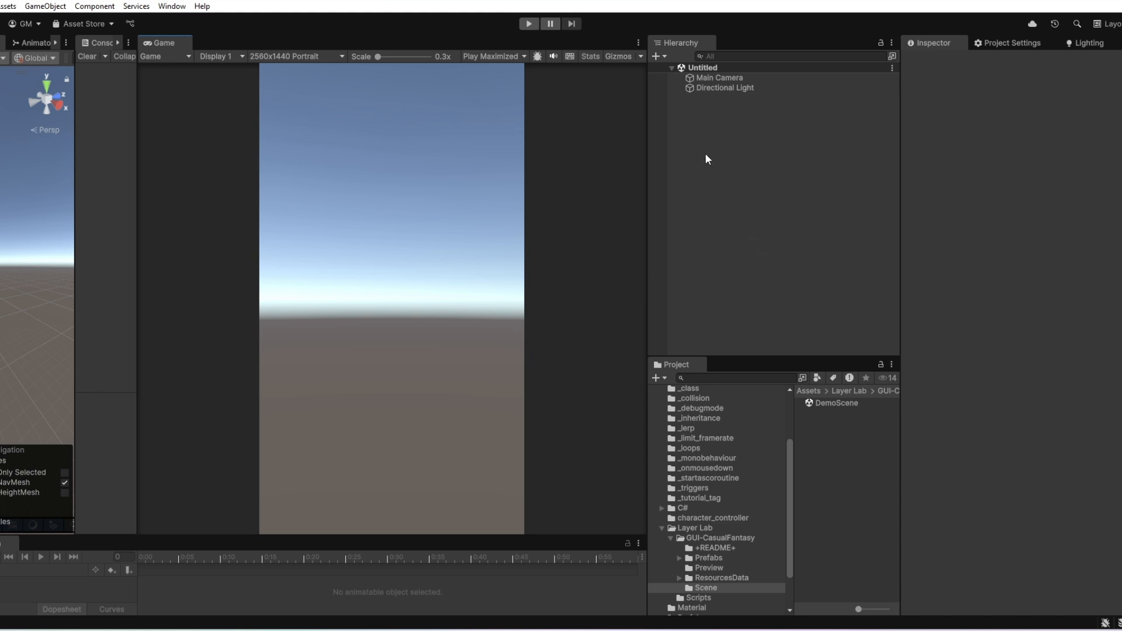
Add a TextMeshPro UI button to the empty scene
{"action": "right_click", "coordinate": [703, 130]}
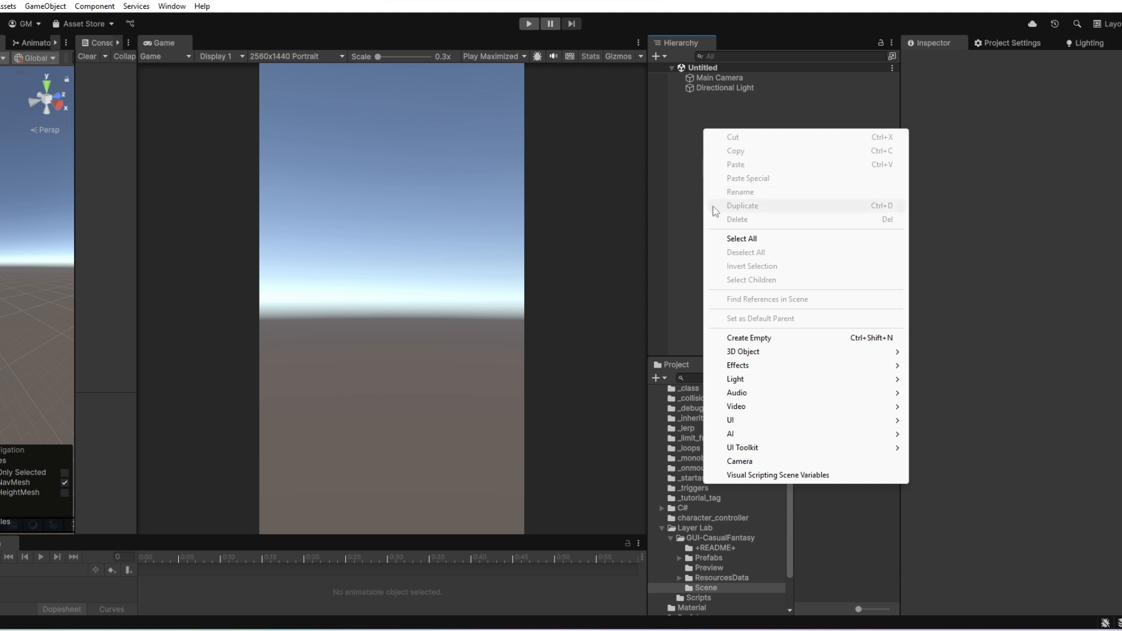
{"action": "mouse_move", "coordinate": [739, 424]}
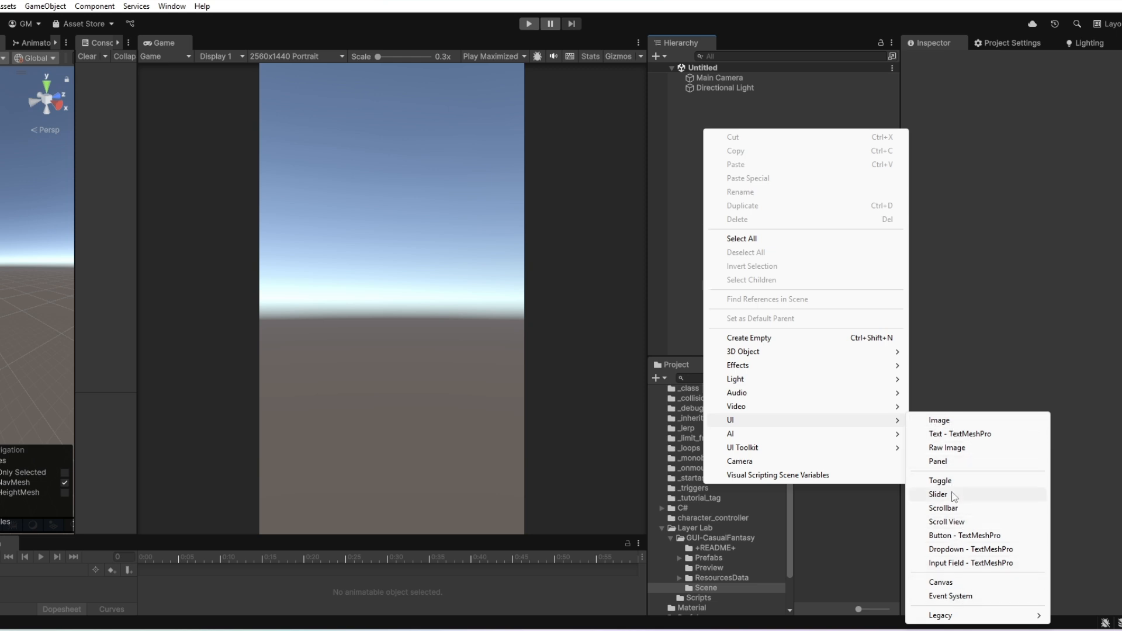
{"action": "left_click", "coordinate": [951, 536]}
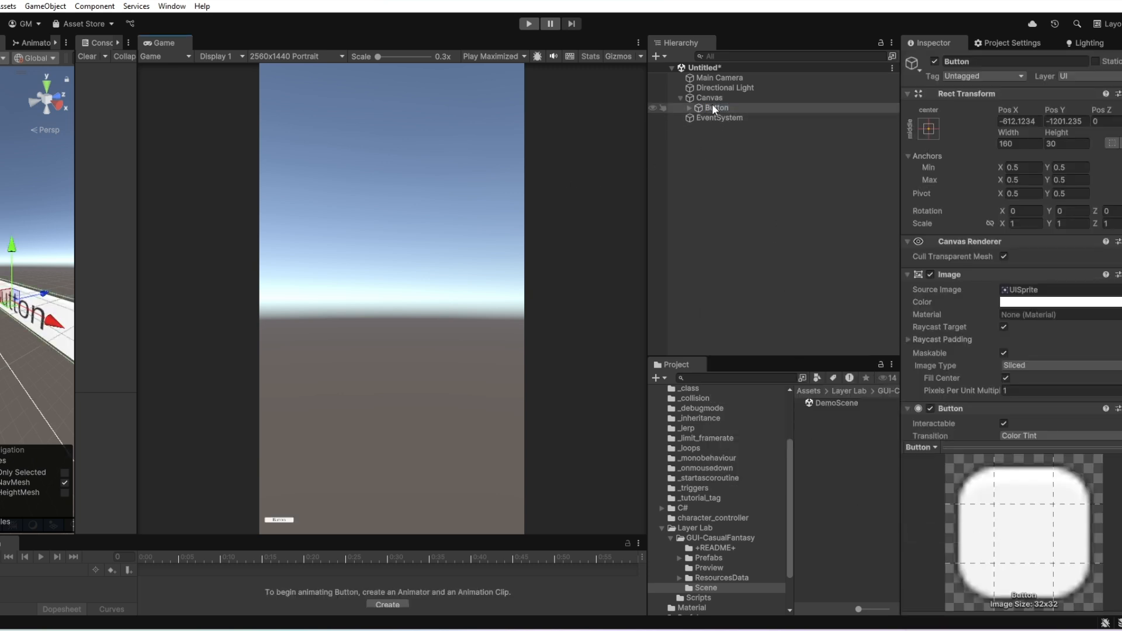
Examine the Canvas, its child Button and the EventSystem in the scene hierarchy along with their component settings
{"action": "left_click", "coordinate": [679, 97]}
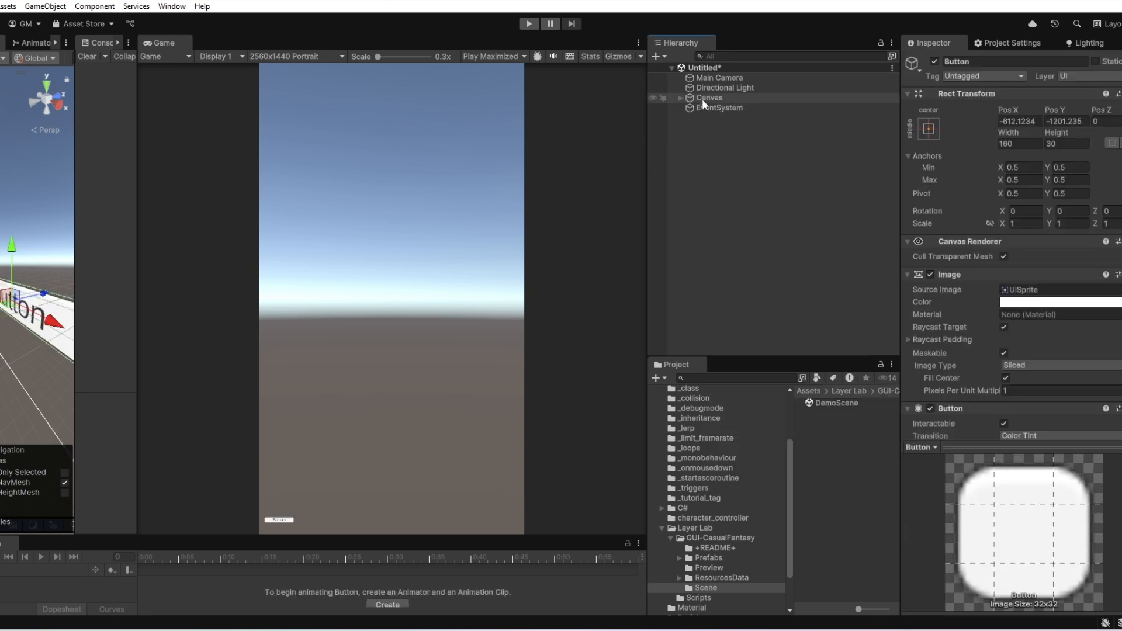
{"action": "left_click", "coordinate": [703, 97]}
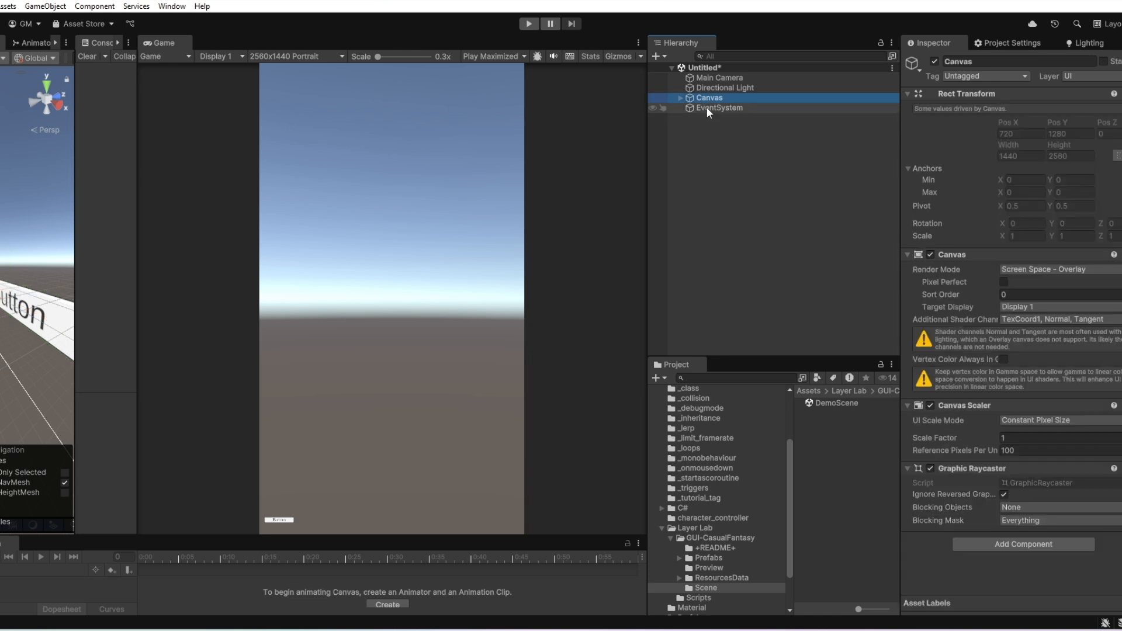
{"action": "left_click", "coordinate": [706, 108]}
{"action": "left_click", "coordinate": [706, 98]}
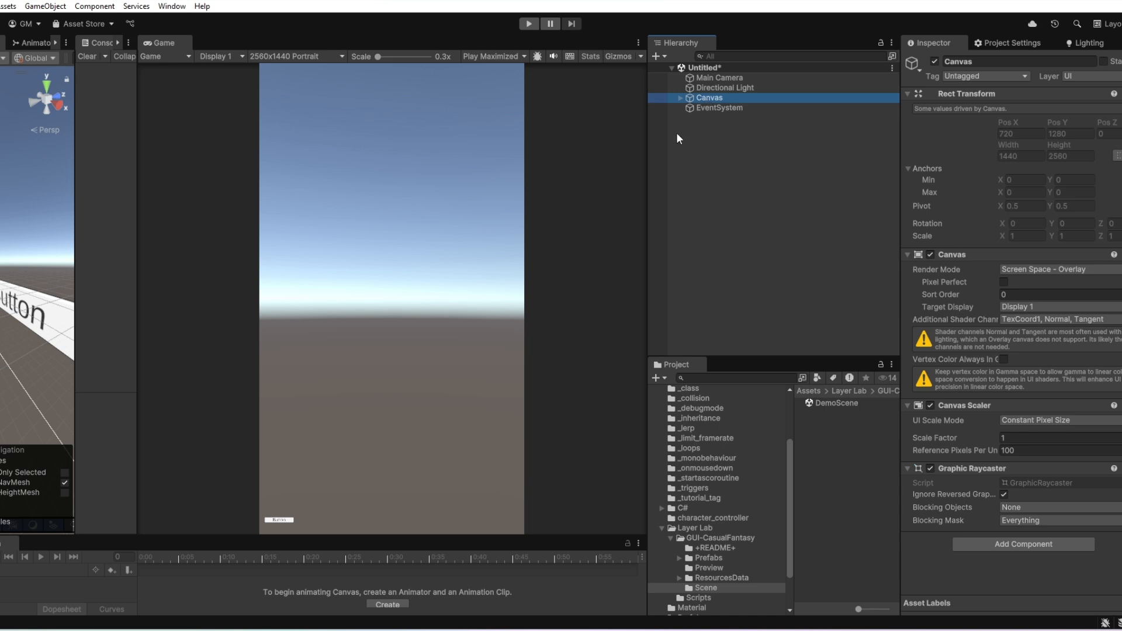
{"action": "left_click", "coordinate": [679, 98]}
{"action": "left_click", "coordinate": [710, 109]}
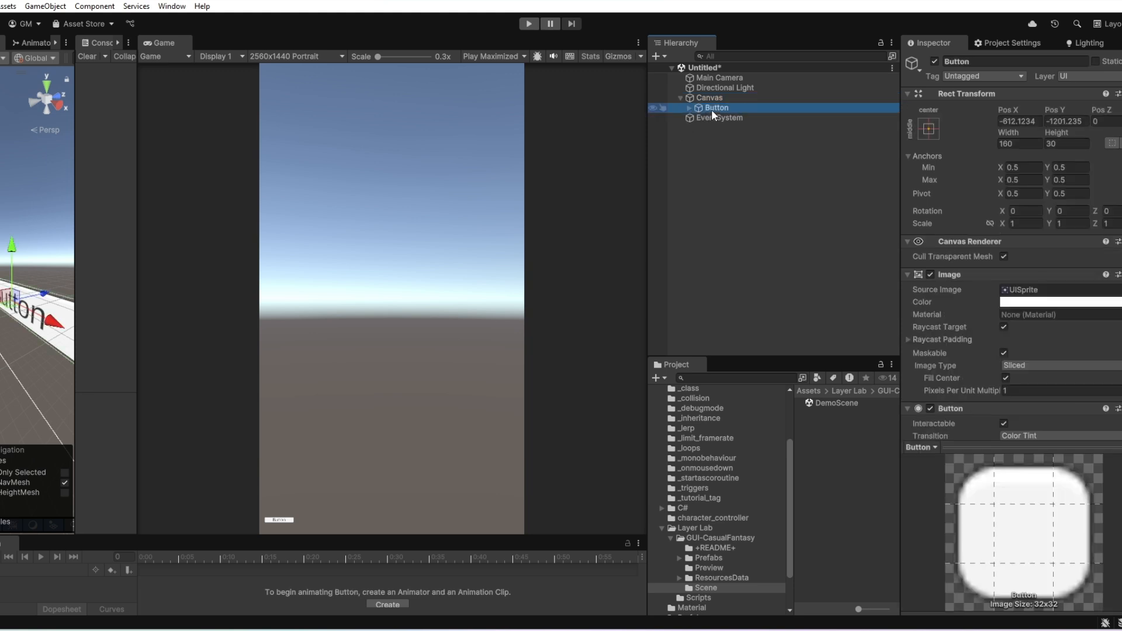
{"action": "left_click", "coordinate": [709, 98]}
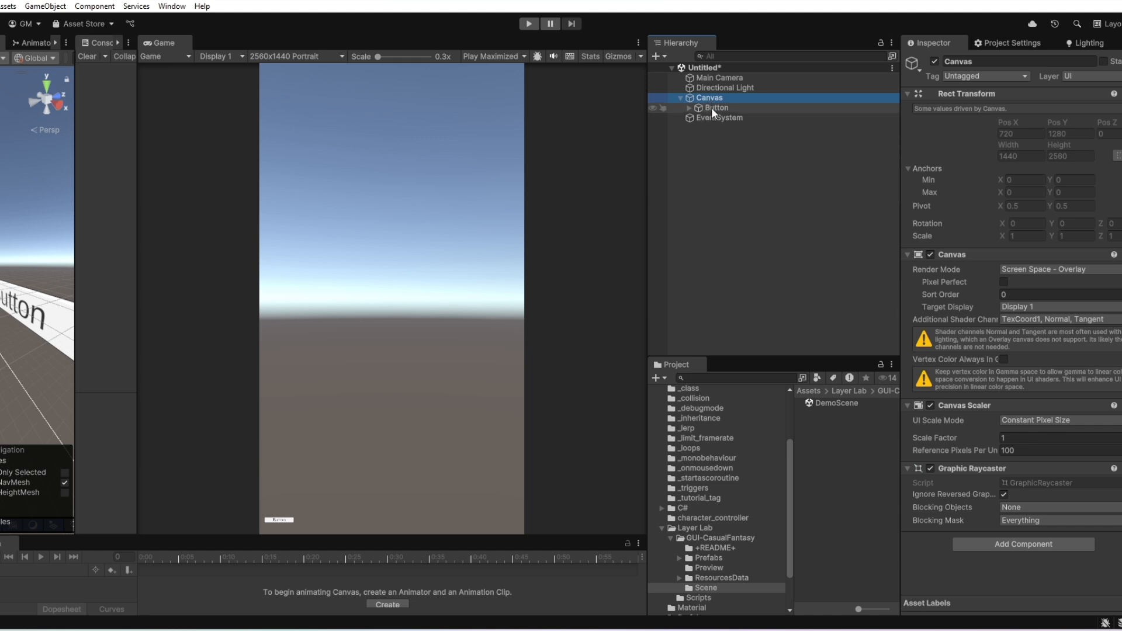
{"action": "left_click", "coordinate": [711, 108]}
Add a UI Image as a child of the Canvas
{"action": "right_click", "coordinate": [705, 99]}
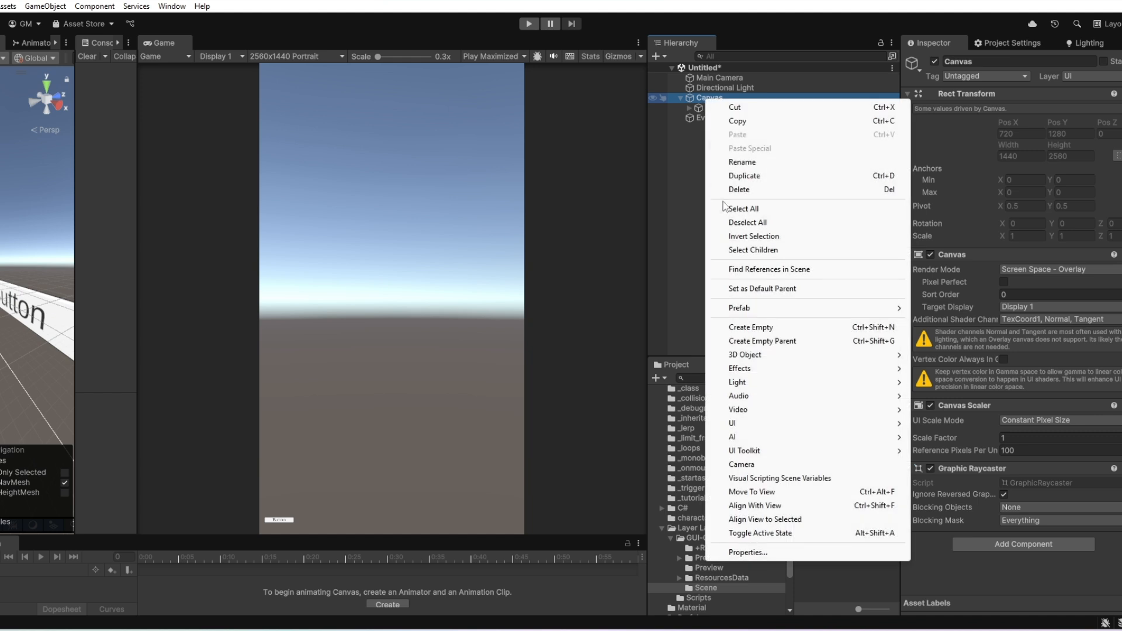
{"action": "mouse_move", "coordinate": [817, 430]}
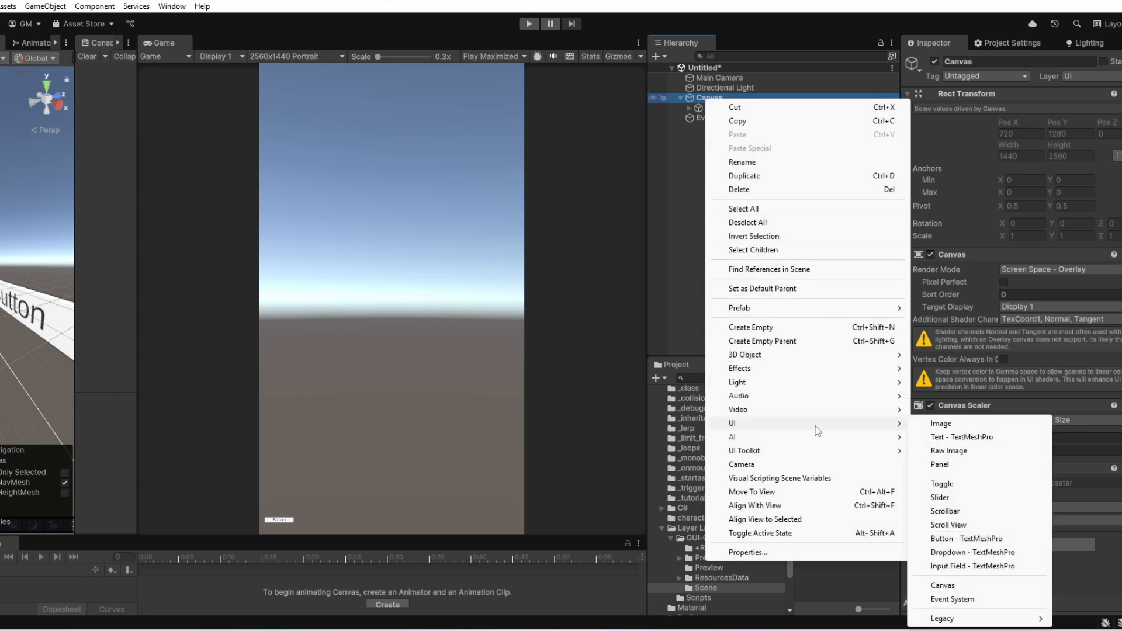
{"action": "left_click", "coordinate": [938, 424]}
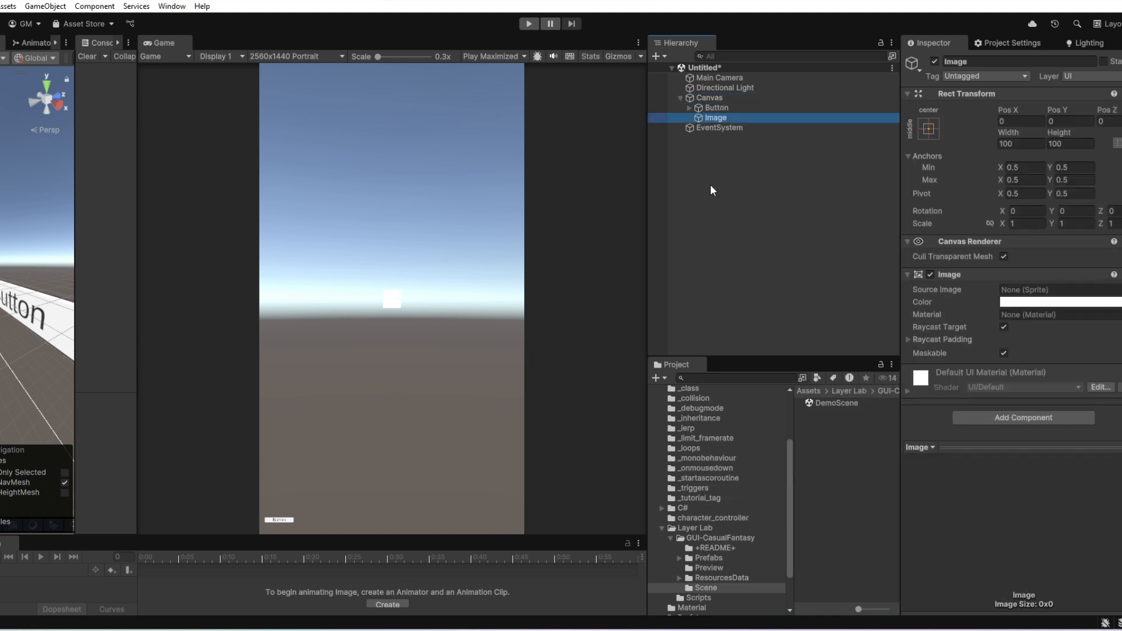
Compare the Rect Transform and component settings of the Canvas, Button and Image, with the Inspector widened for reading
{"action": "left_click", "coordinate": [703, 98]}
{"action": "left_click", "coordinate": [705, 107]}
{"action": "left_click", "coordinate": [706, 117]}
{"action": "left_click", "coordinate": [710, 99]}
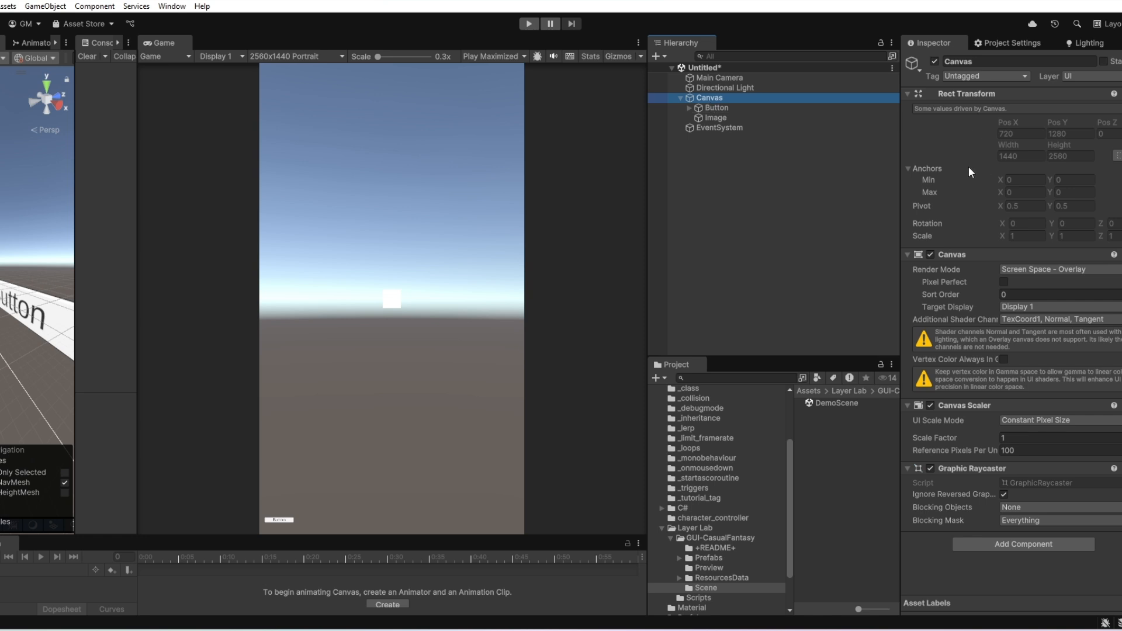
{"action": "left_click_drag", "start_coordinate": [900, 156], "coordinate": [811, 165]}
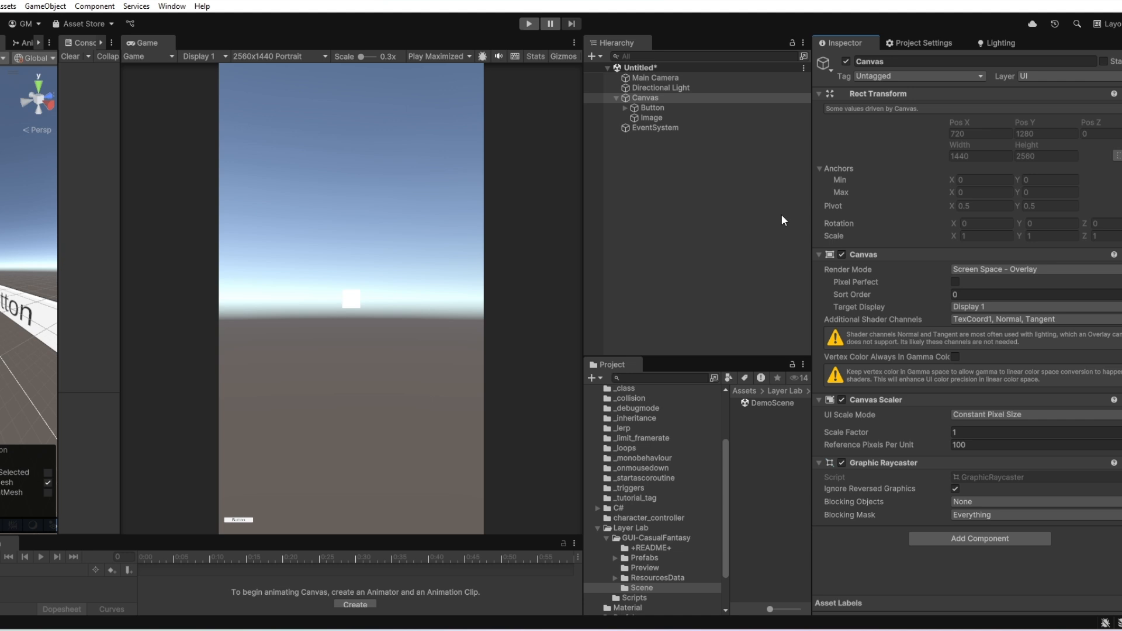
{"action": "left_click", "coordinate": [652, 108]}
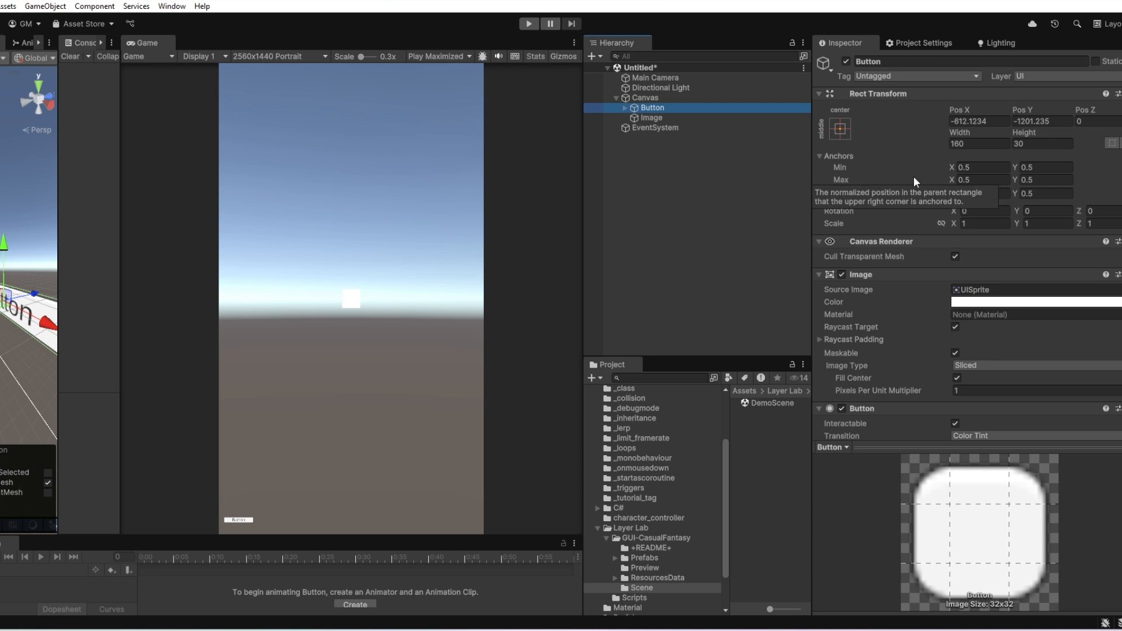
{"action": "left_click", "coordinate": [645, 97]}
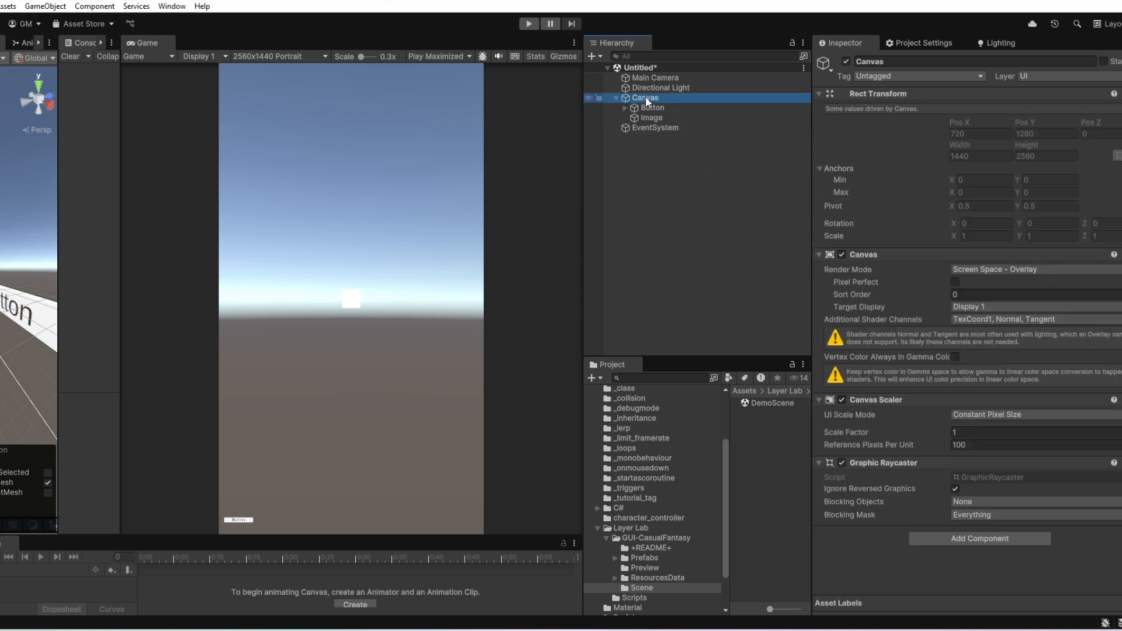
{"action": "left_click", "coordinate": [651, 110]}
{"action": "left_click", "coordinate": [647, 115]}
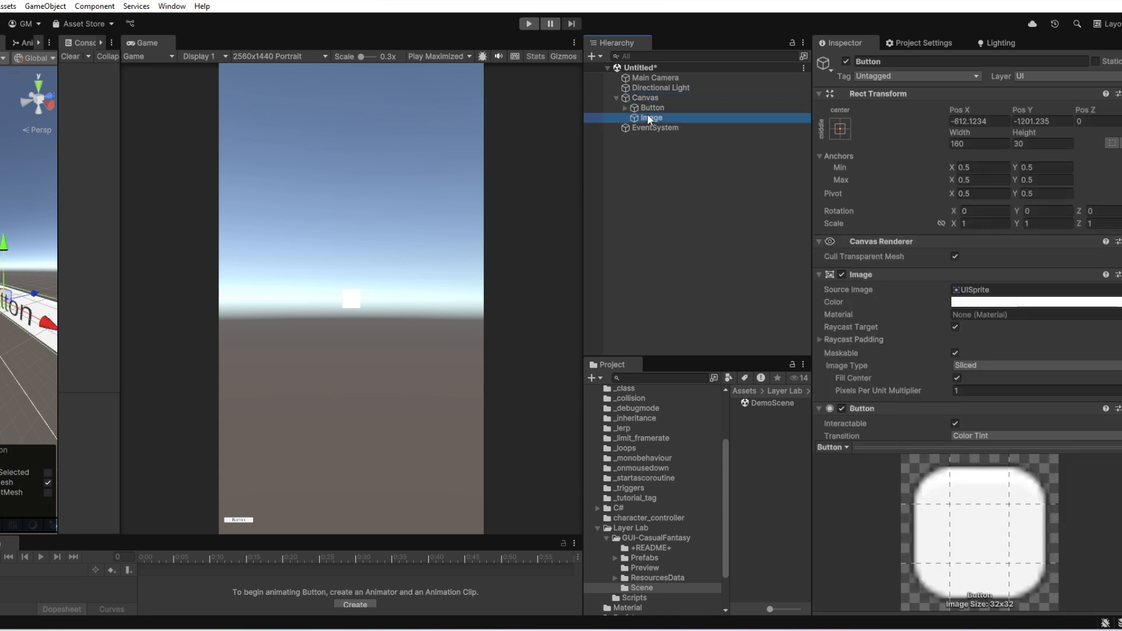
Add a UI Slider as a child of the Canvas
{"action": "left_click", "coordinate": [638, 98]}
{"action": "right_click", "coordinate": [637, 98]}
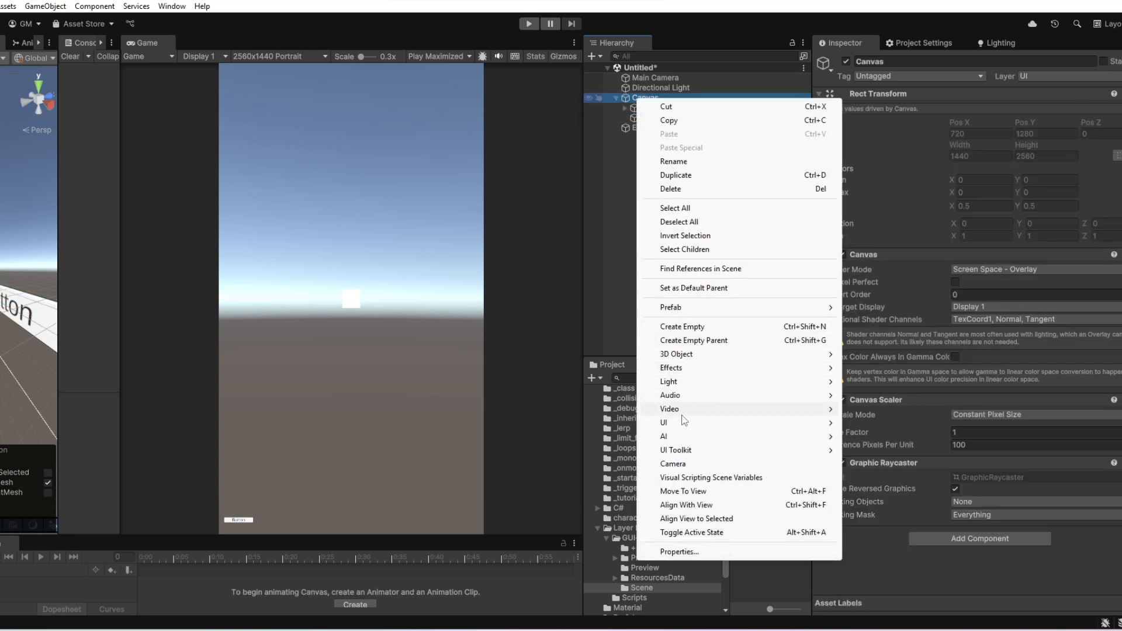
{"action": "mouse_move", "coordinate": [677, 425]}
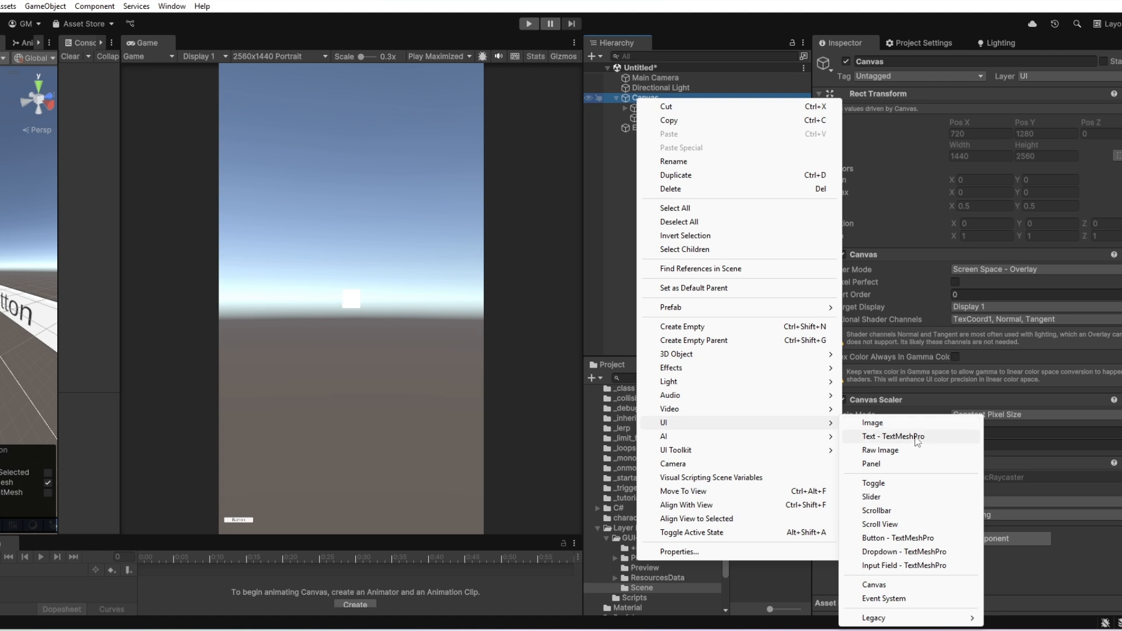
{"action": "left_click", "coordinate": [890, 501]}
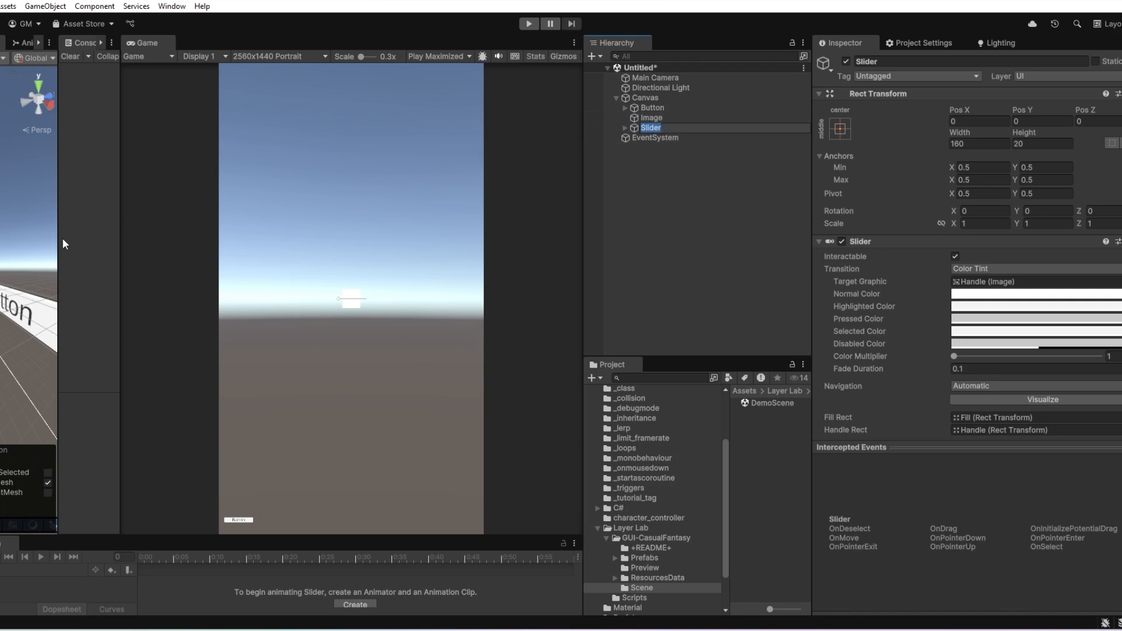
Enlarge the Scene view, face the slider straight on and move it above the white image, to about X 6.2, Y 125.4
{"action": "left_click_drag", "start_coordinate": [61, 238], "coordinate": [242, 238]}
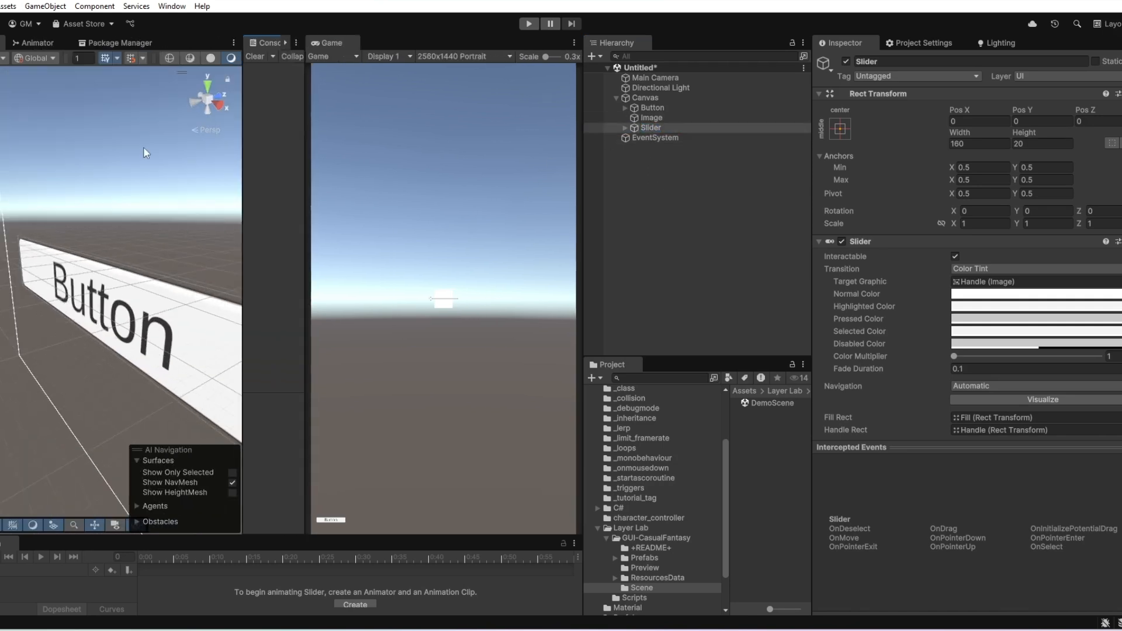
{"action": "left_click", "coordinate": [195, 102]}
{"action": "key", "text": "f"}
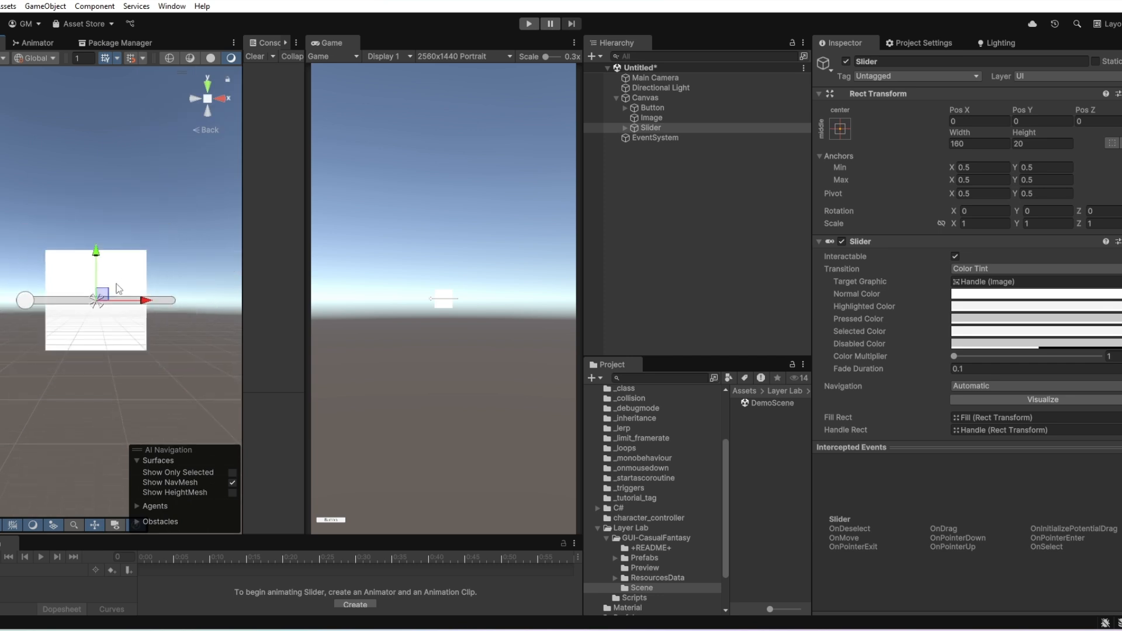
{"action": "left_click_drag", "start_coordinate": [103, 293], "coordinate": [108, 166]}
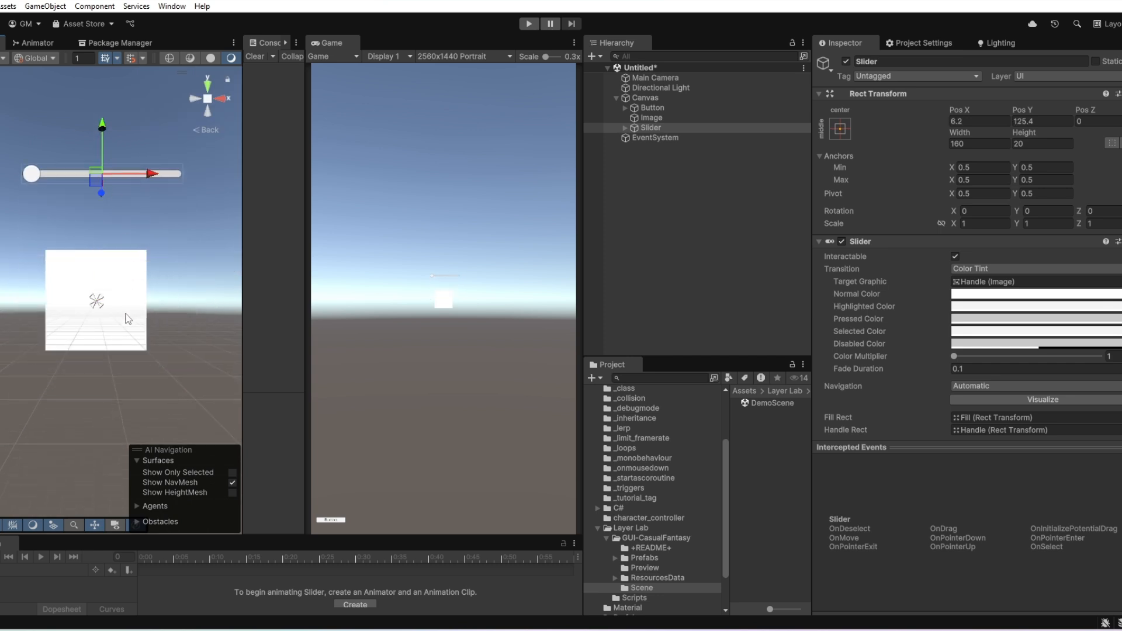
Review the EventSystem and Canvas settings and select the Button, Image and Slider under the Canvas together
{"action": "left_click", "coordinate": [644, 136]}
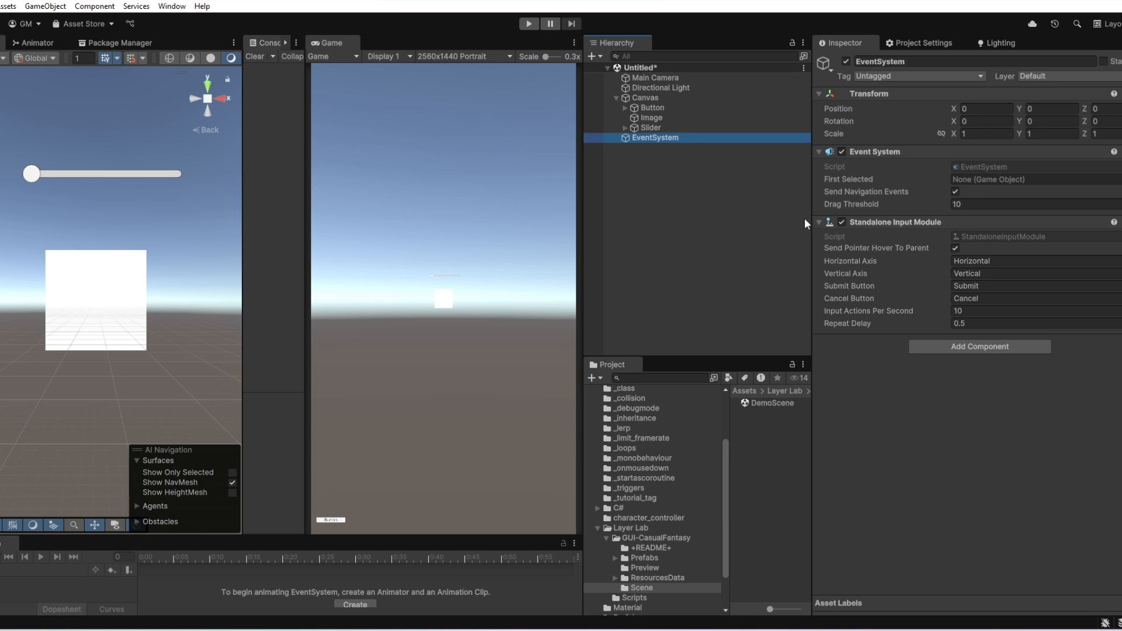
{"action": "left_click", "coordinate": [616, 98]}
{"action": "left_click", "coordinate": [641, 99]}
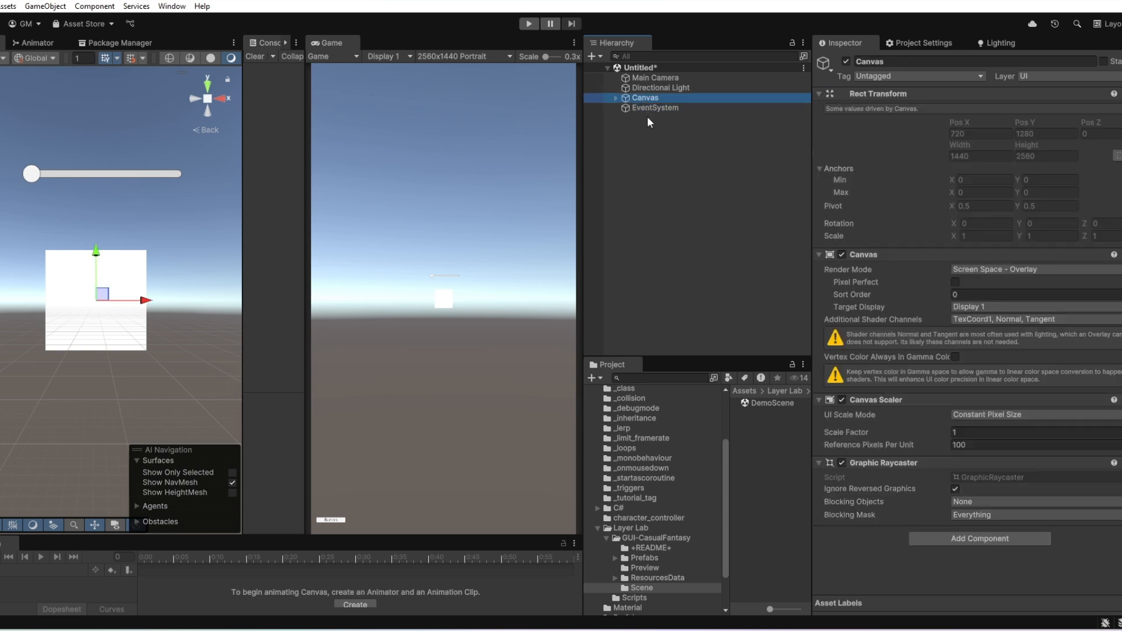
{"action": "left_click", "coordinate": [647, 117]}
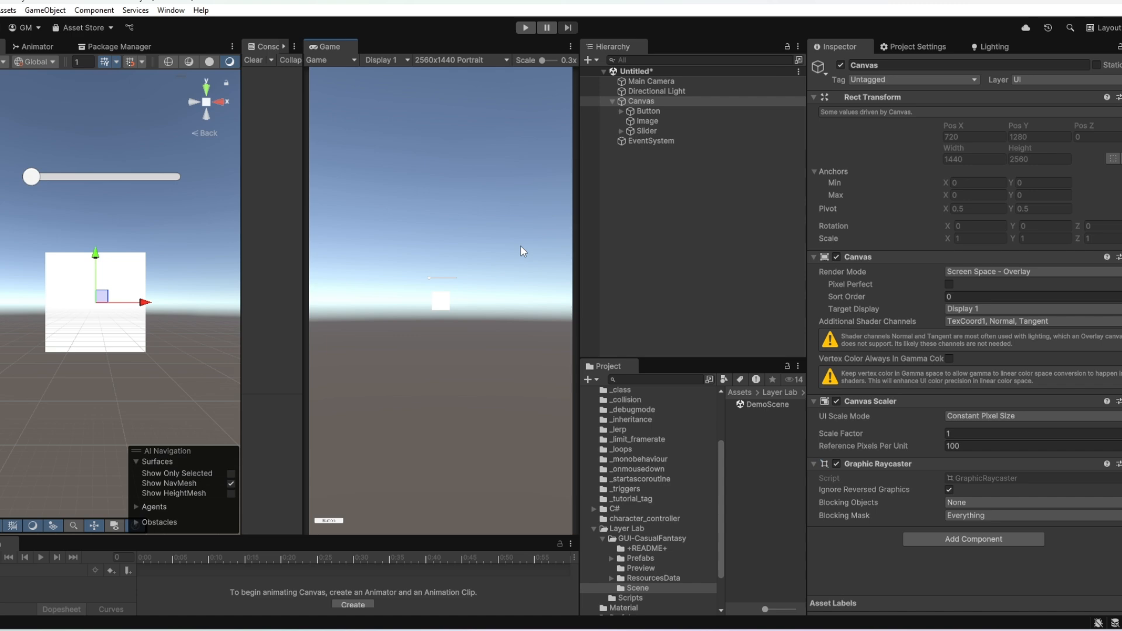
{"action": "left_click", "coordinate": [646, 112]}
{"action": "left_click", "coordinate": [650, 130], "text": "shift"}
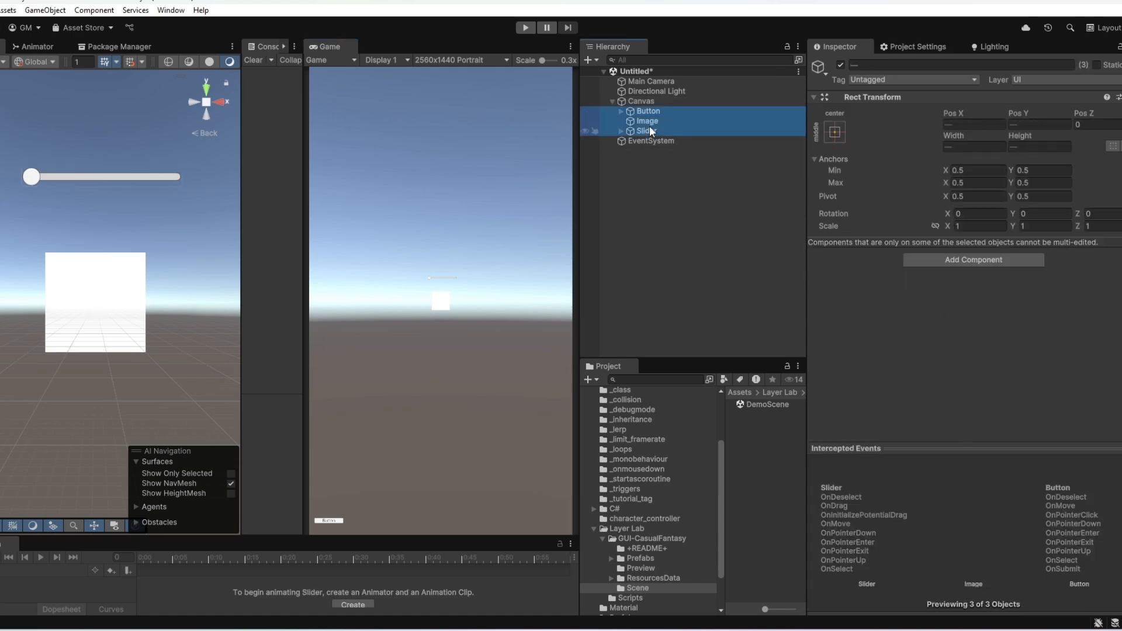
Delete the Button, Image and Slider from the Canvas and add a fresh TextMeshPro button as its child
{"action": "right_click", "coordinate": [649, 125]}
{"action": "left_click", "coordinate": [701, 206]}
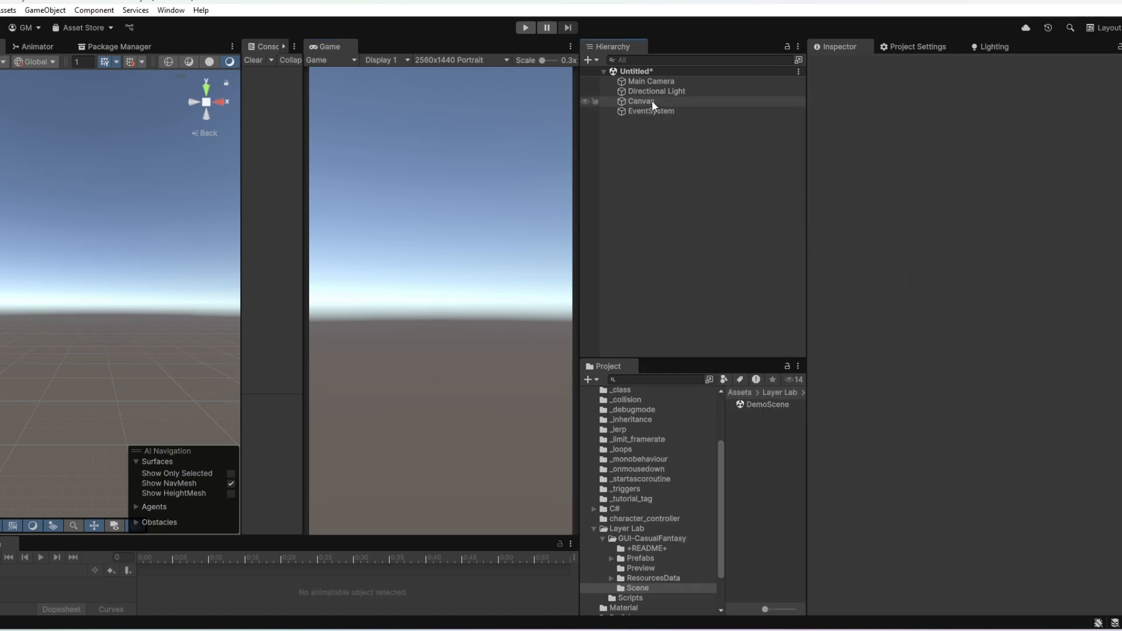
{"action": "left_click", "coordinate": [650, 103]}
{"action": "right_click", "coordinate": [643, 100]}
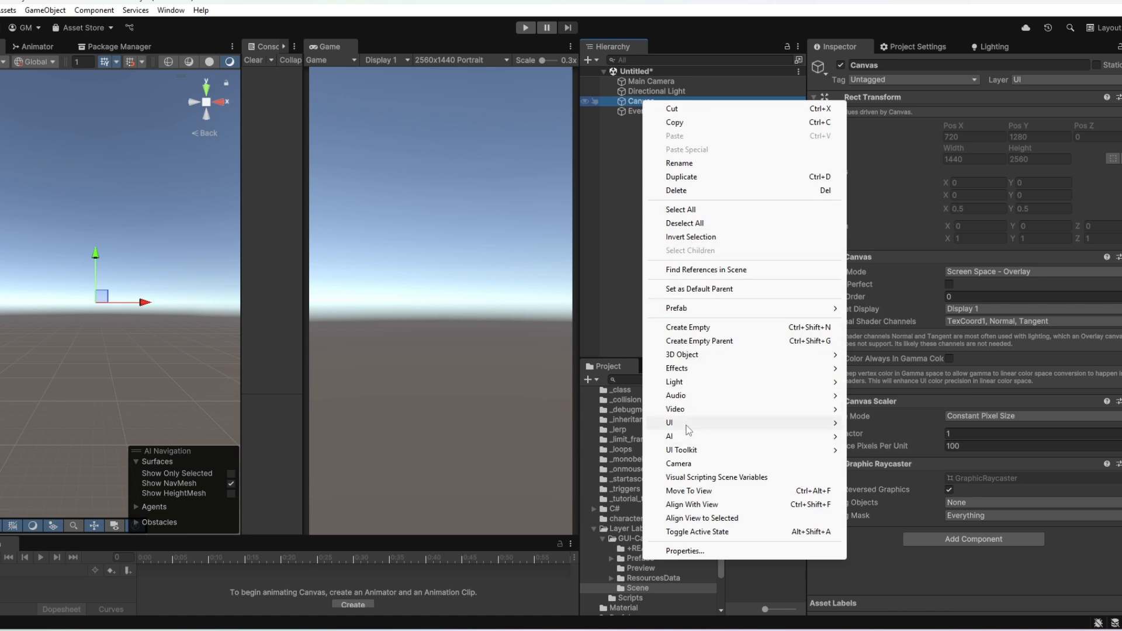
{"action": "mouse_move", "coordinate": [686, 426]}
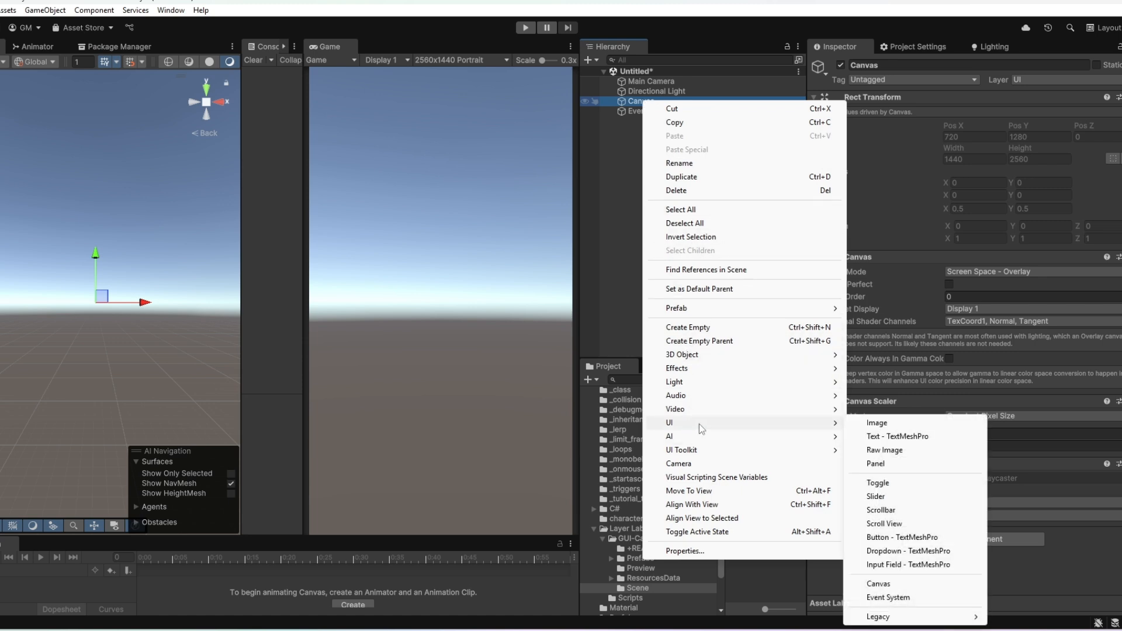
{"action": "left_click", "coordinate": [892, 538]}
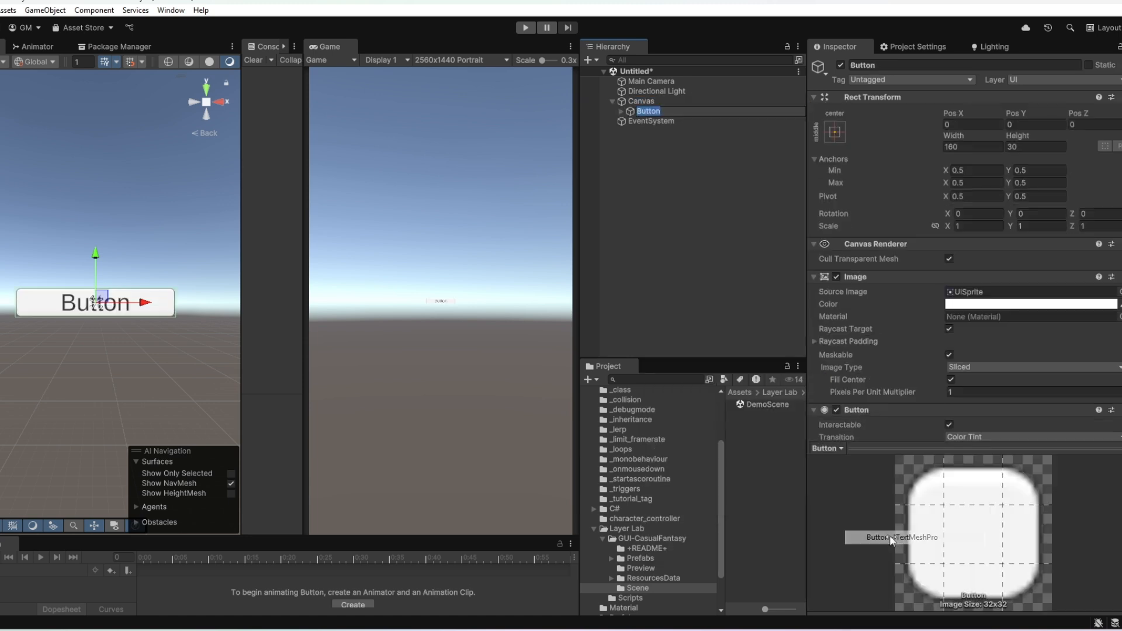
{"action": "left_click", "coordinate": [632, 172]}
Enlarge the new button freehand with the Rect tool to about 217 by 86 and shift it to about X -18, Y 0
{"action": "left_click", "coordinate": [643, 102]}
{"action": "left_click", "coordinate": [644, 109]}
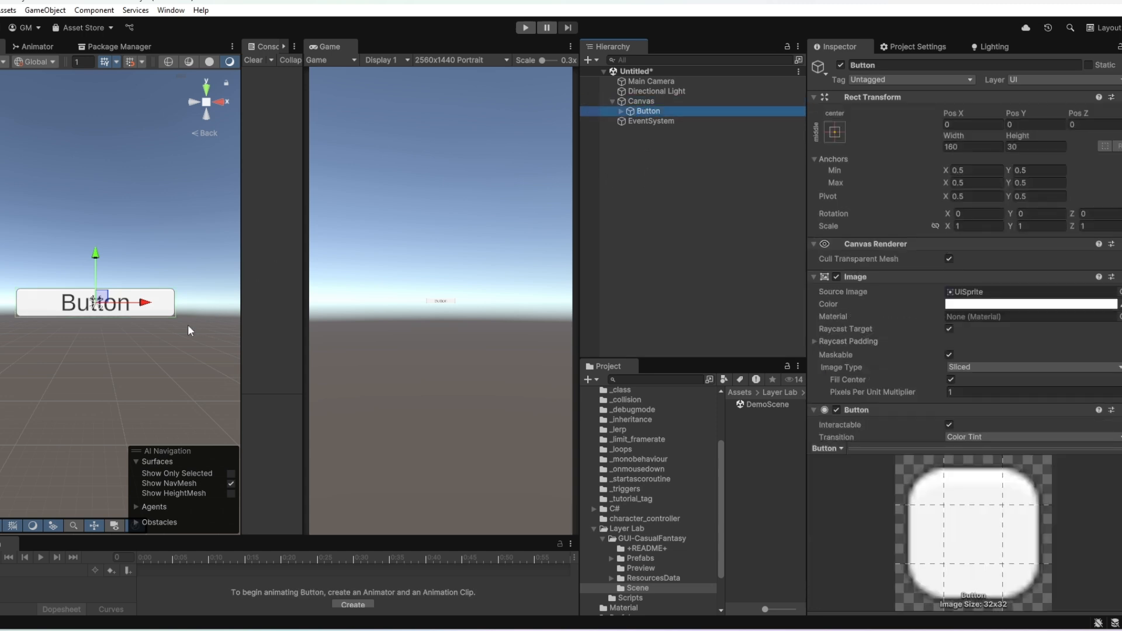
{"action": "key", "text": "t"}
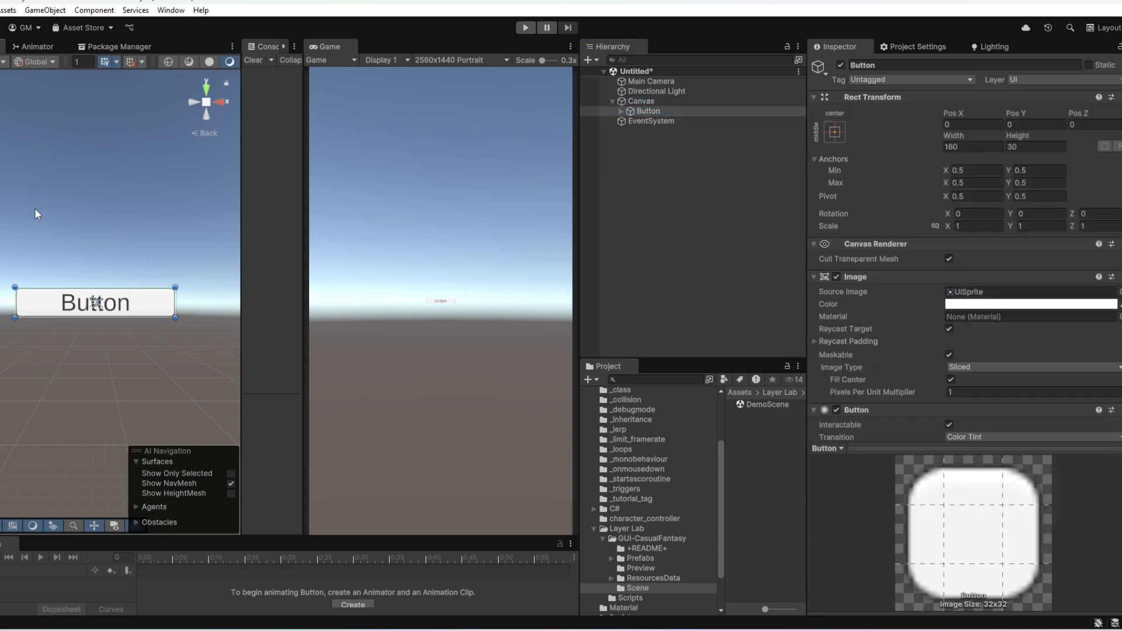
{"action": "scroll", "coordinate": [135, 269], "scroll_direction": "down", "scroll_amount": 1}
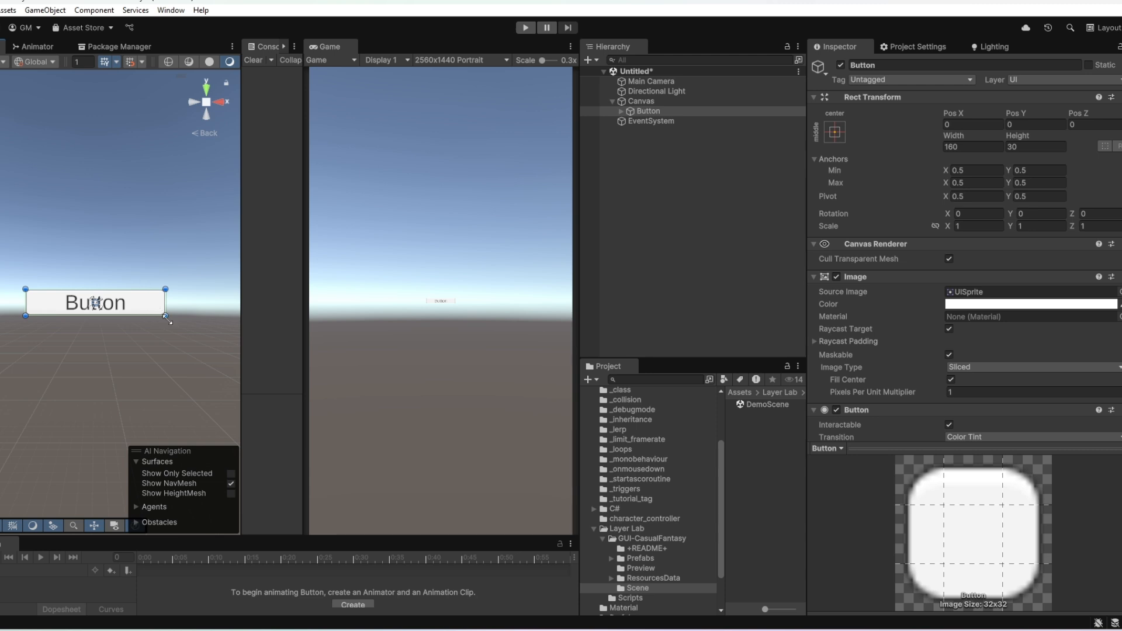
{"action": "left_click_drag", "start_coordinate": [168, 319], "coordinate": [218, 367]}
{"action": "scroll", "coordinate": [131, 363], "scroll_direction": "down", "scroll_amount": 1}
{"action": "middle_click_drag", "start_coordinate": [134, 340], "coordinate": [134, 266]}
{"action": "left_click_drag", "start_coordinate": [133, 250], "coordinate": [101, 248]}
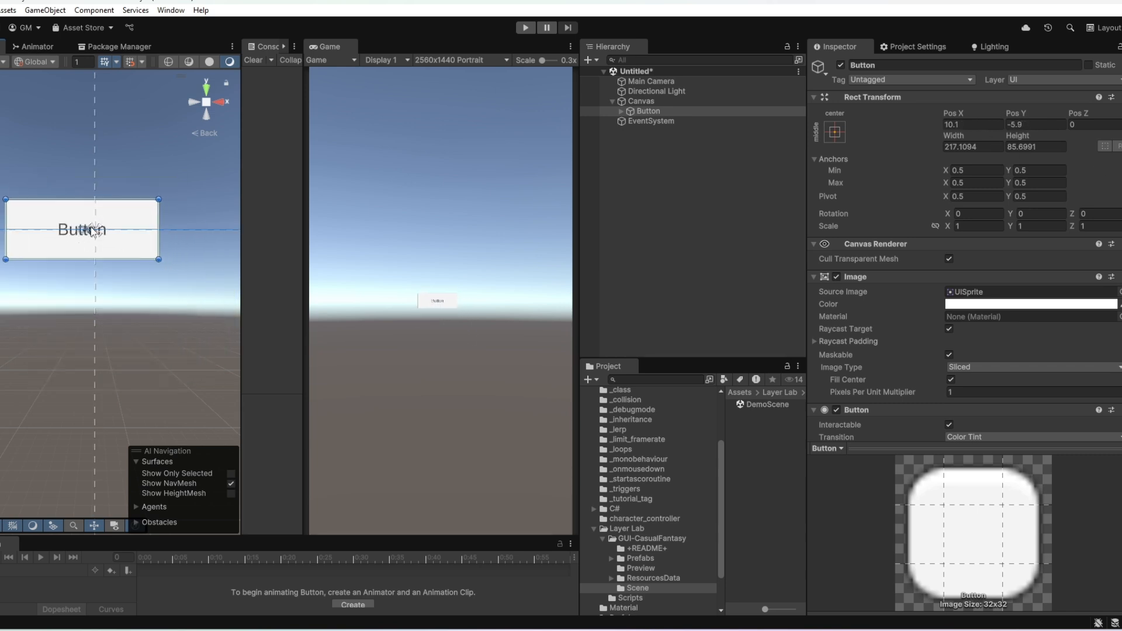
Set the button's width to 300 and its height to 100
{"action": "left_click", "coordinate": [1001, 150]}
{"action": "type", "text": "216.09"}
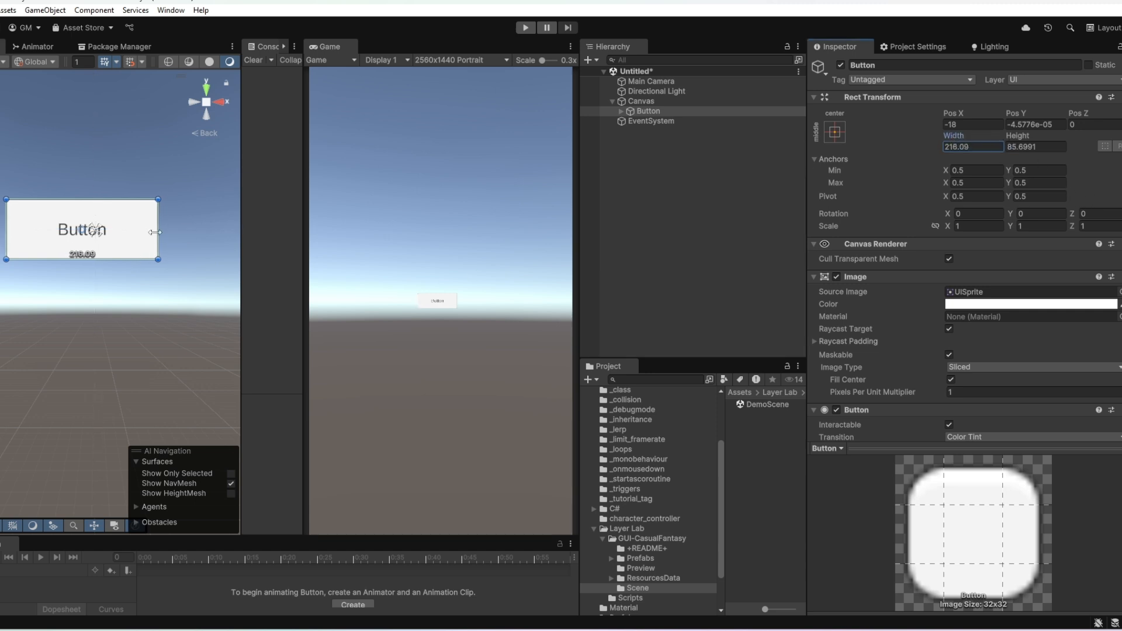
{"action": "left_click_drag", "start_coordinate": [244, 251], "coordinate": [367, 251]}
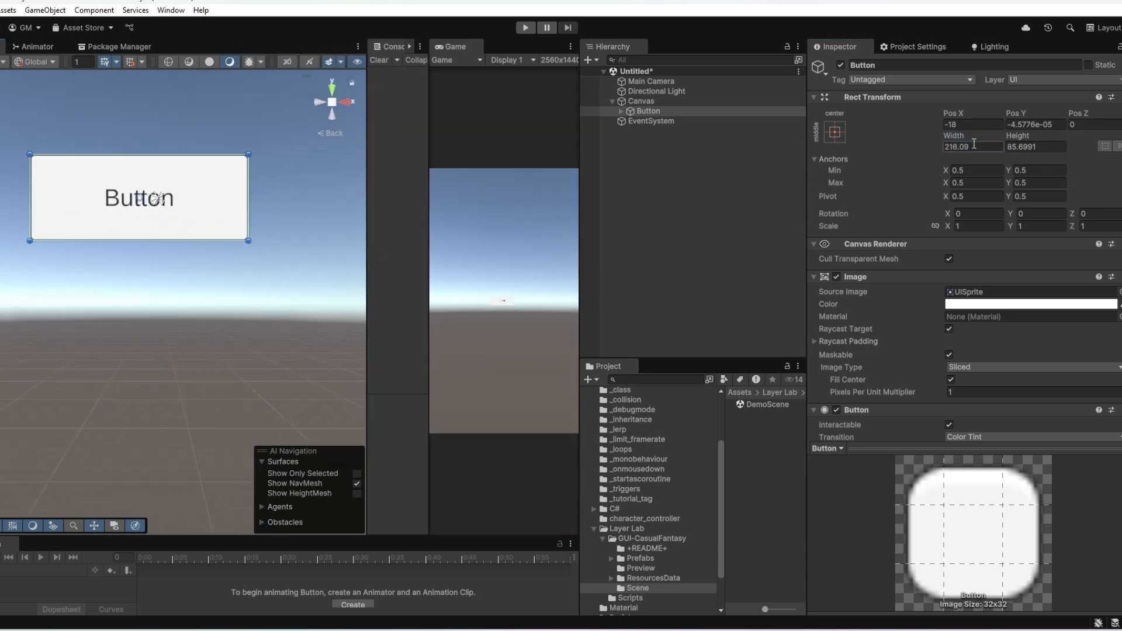
{"action": "left_click", "coordinate": [974, 144]}
{"action": "type", "text": "300"}
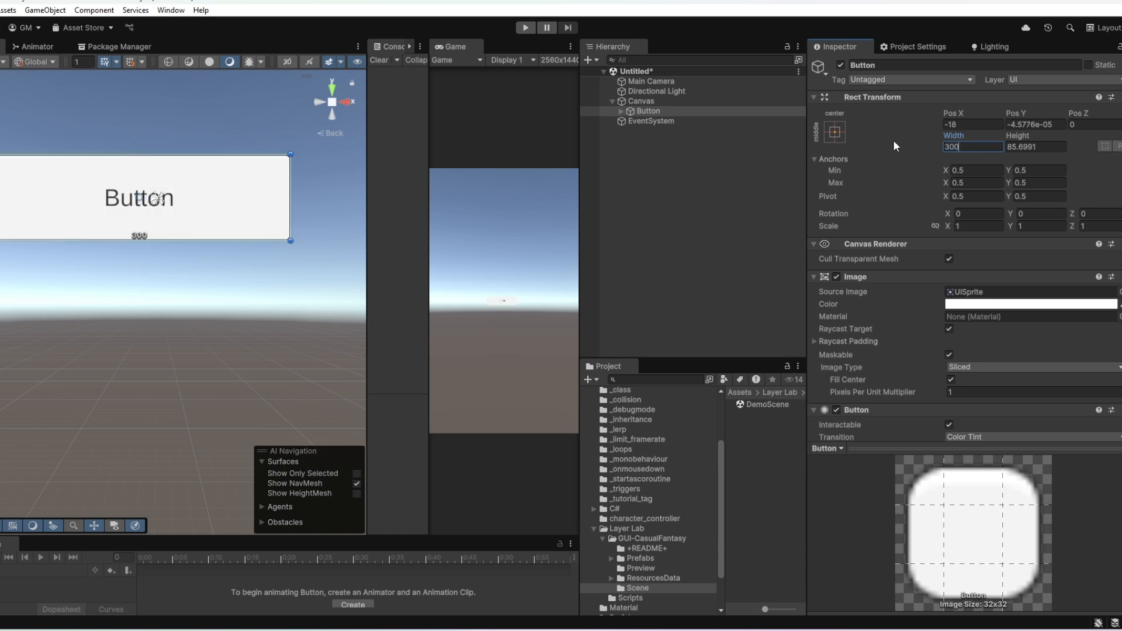
{"action": "scroll", "coordinate": [89, 267], "scroll_direction": "down", "scroll_amount": 2}
{"action": "key", "text": "Tab"}
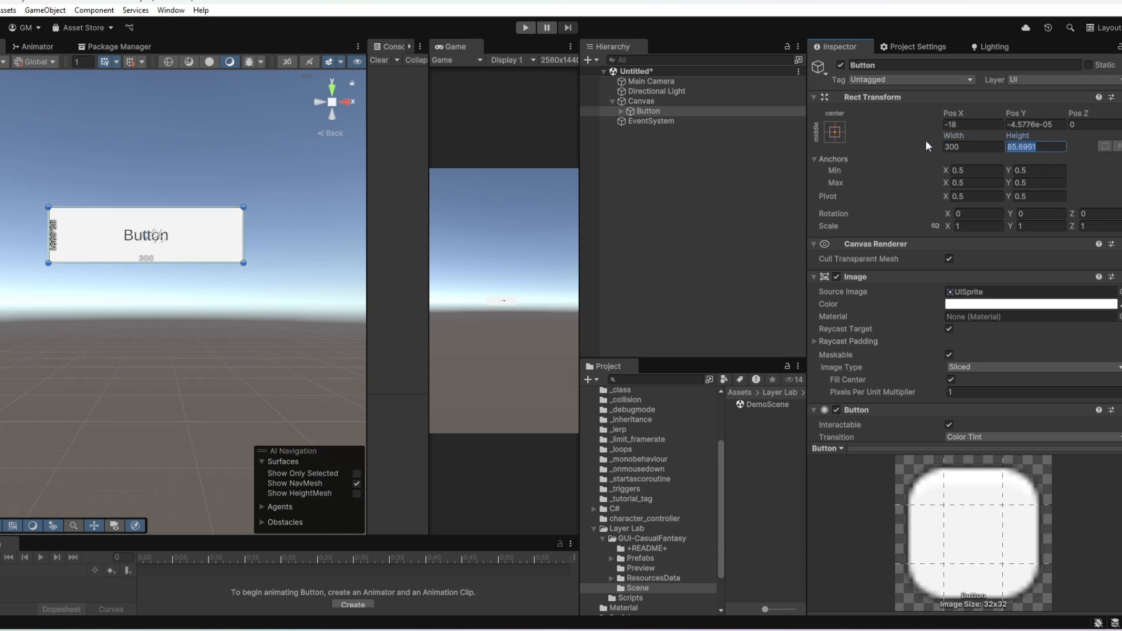
{"action": "type", "text": "100"}
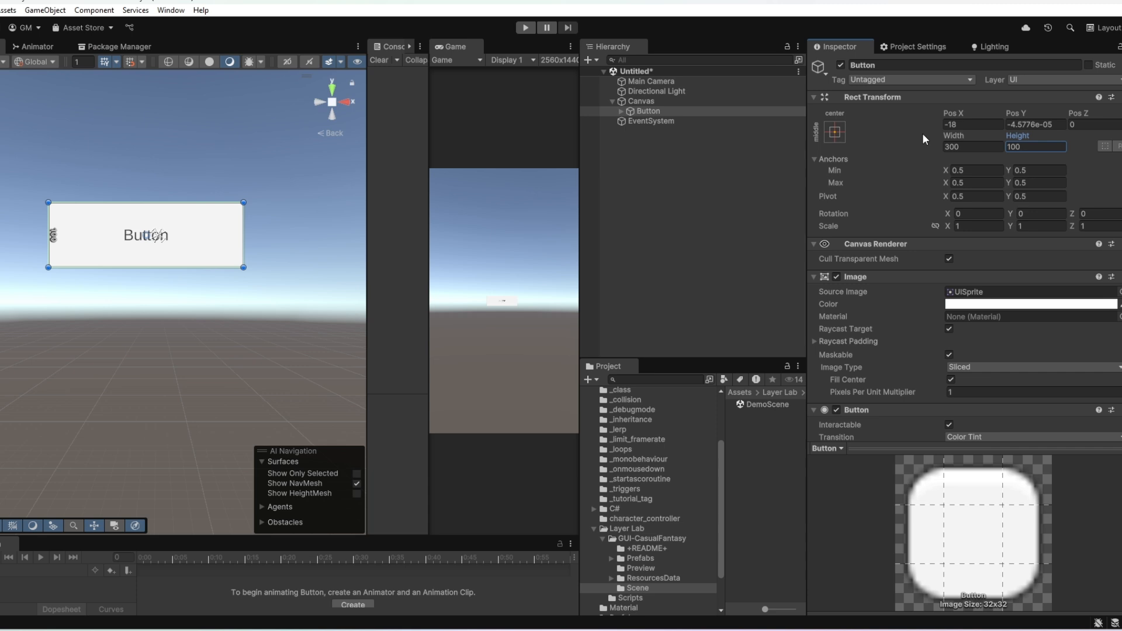
{"action": "left_click", "coordinate": [496, 284]}
{"action": "left_click_drag", "start_coordinate": [429, 248], "coordinate": [357, 247]}
Change the button's label text to "Play" and move the button down to about X -13, Y -408
{"action": "left_click", "coordinate": [620, 110]}
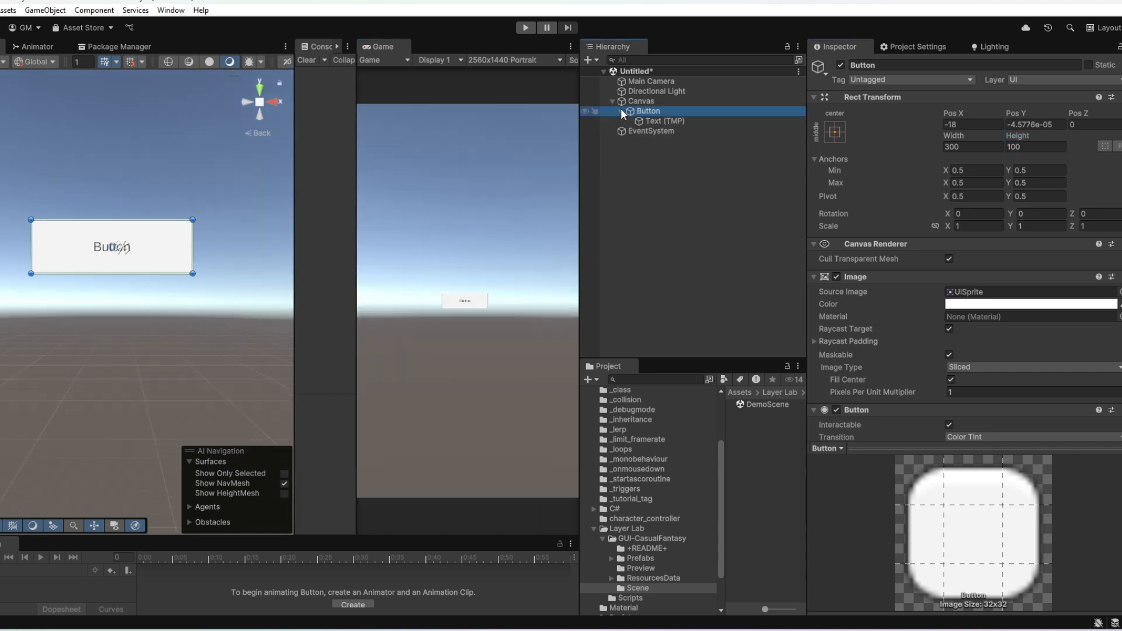
{"action": "left_click", "coordinate": [654, 122]}
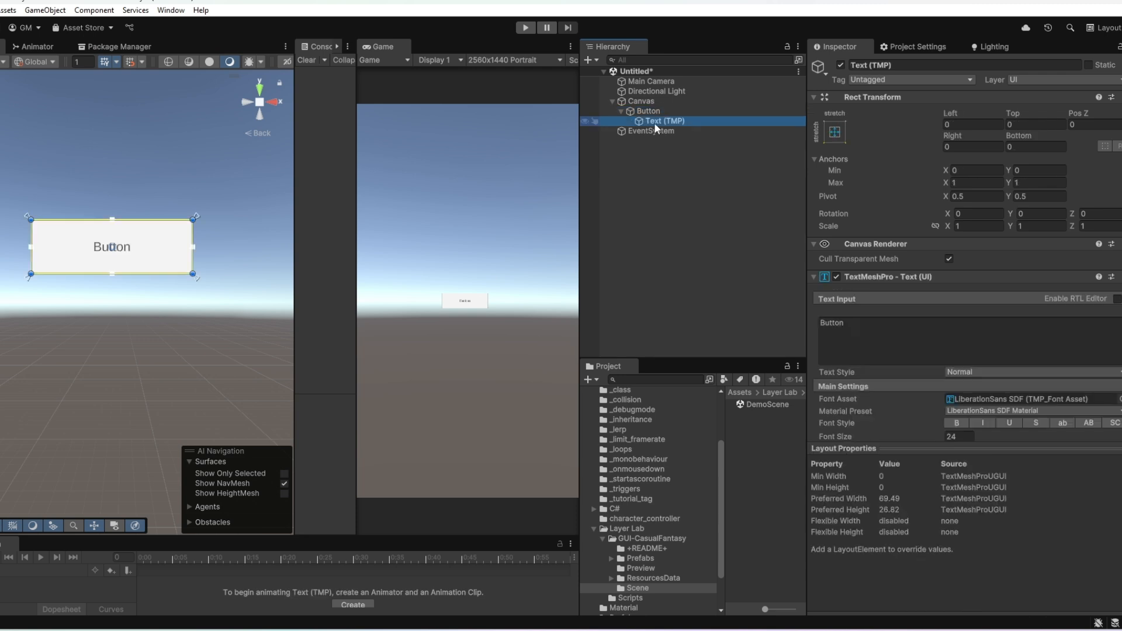
{"action": "left_click", "coordinate": [869, 340]}
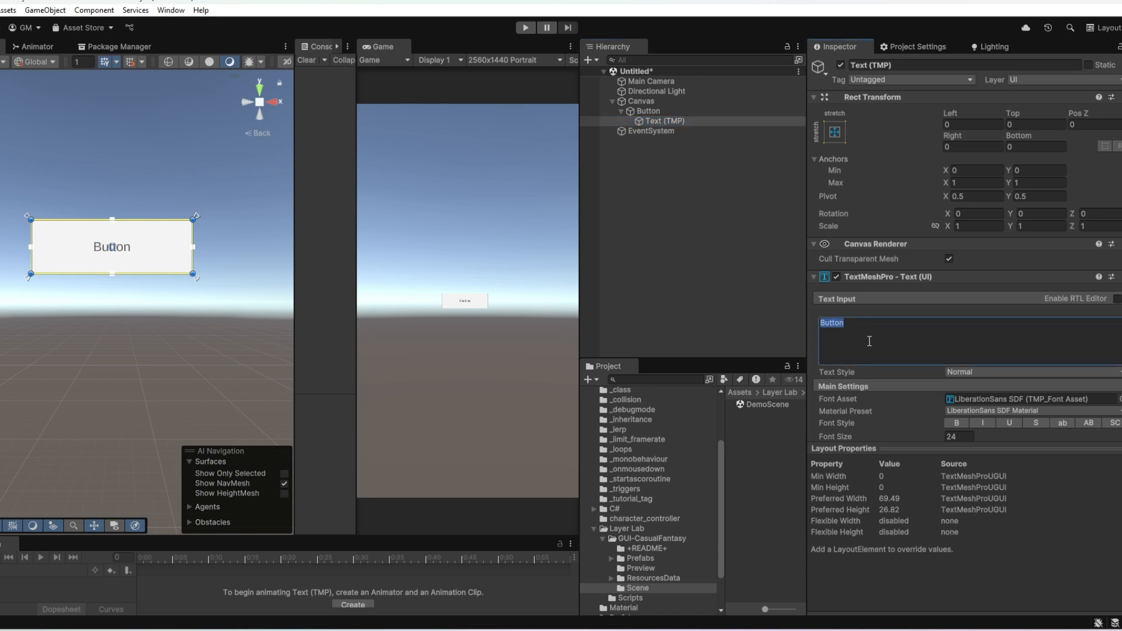
{"action": "type", "text": "Play"}
{"action": "left_click", "coordinate": [476, 312]}
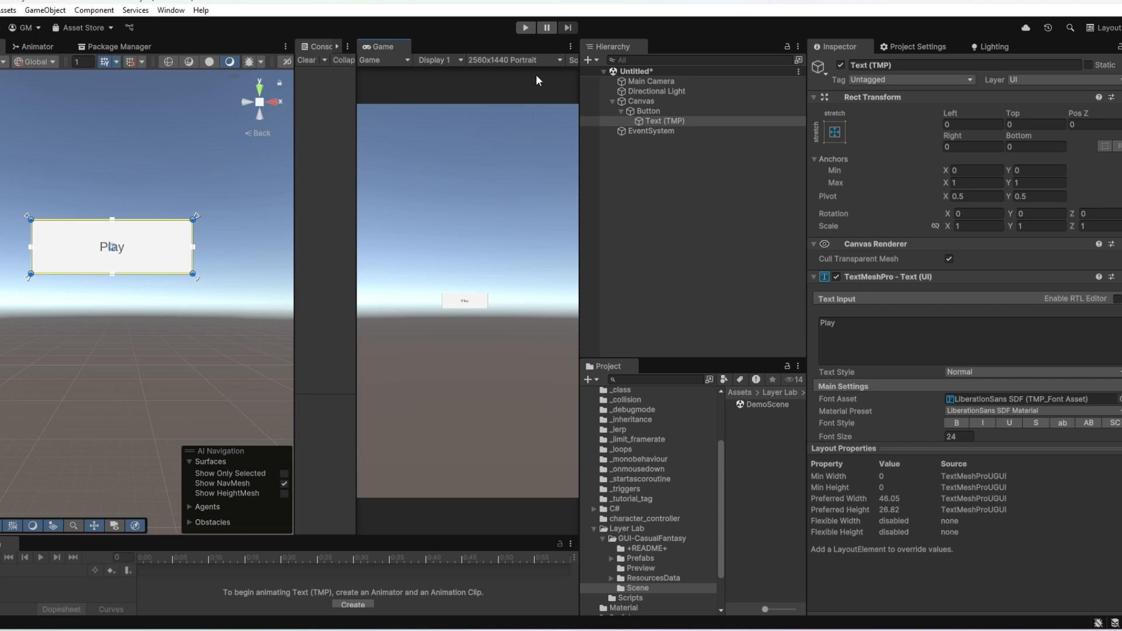
{"action": "left_click", "coordinate": [160, 253]}
{"action": "left_click_drag", "start_coordinate": [166, 243], "coordinate": [168, 475]}
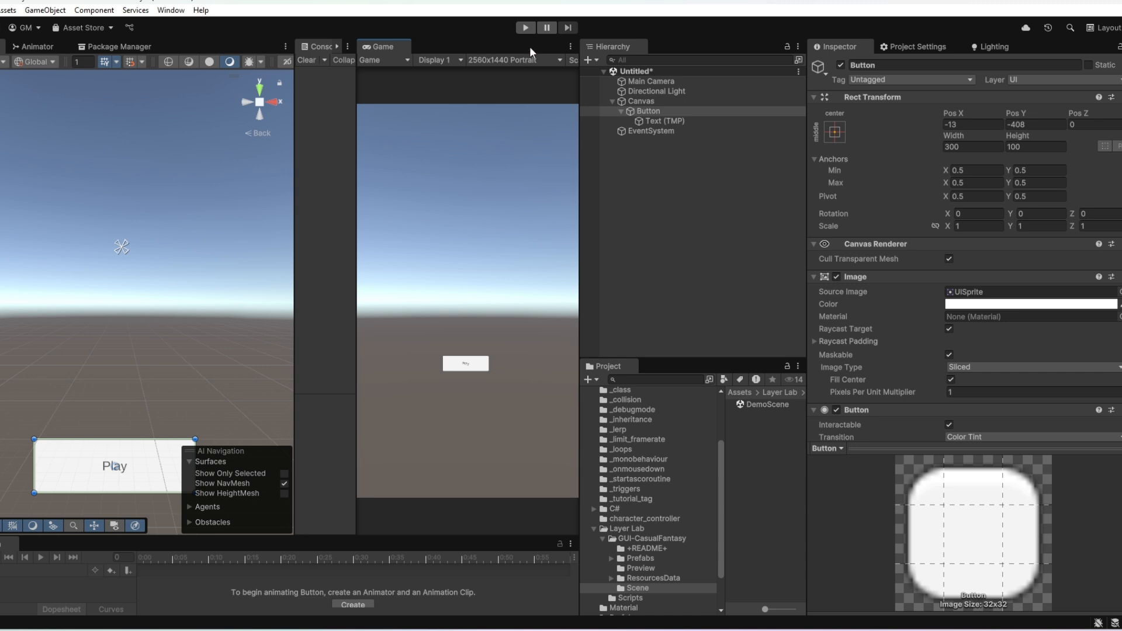
Run the scene in Play mode and test the Play button's response by activating it repeatedly
{"action": "left_click", "coordinate": [527, 29]}
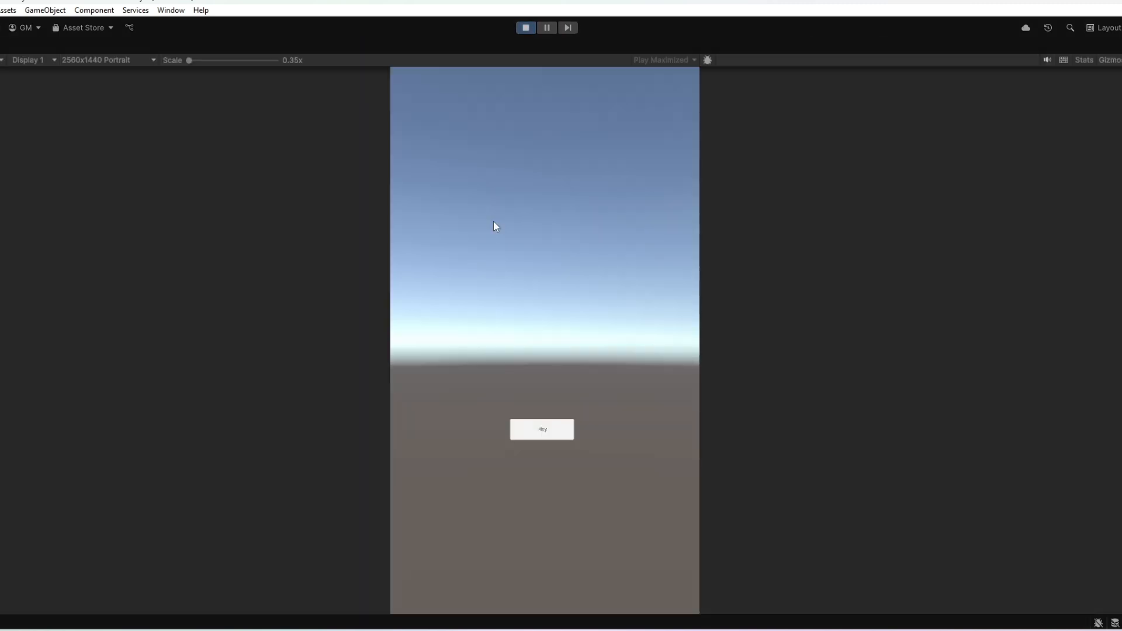
{"action": "left_click", "coordinate": [551, 433]}
{"action": "left_click", "coordinate": [550, 437]}
{"action": "left_click", "coordinate": [537, 432]}
{"action": "left_click", "coordinate": [536, 433]}
{"action": "left_click", "coordinate": [536, 433]}
{"action": "left_click", "coordinate": [537, 433]}
{"action": "left_click", "coordinate": [537, 433]}
{"action": "left_click", "coordinate": [541, 433]}
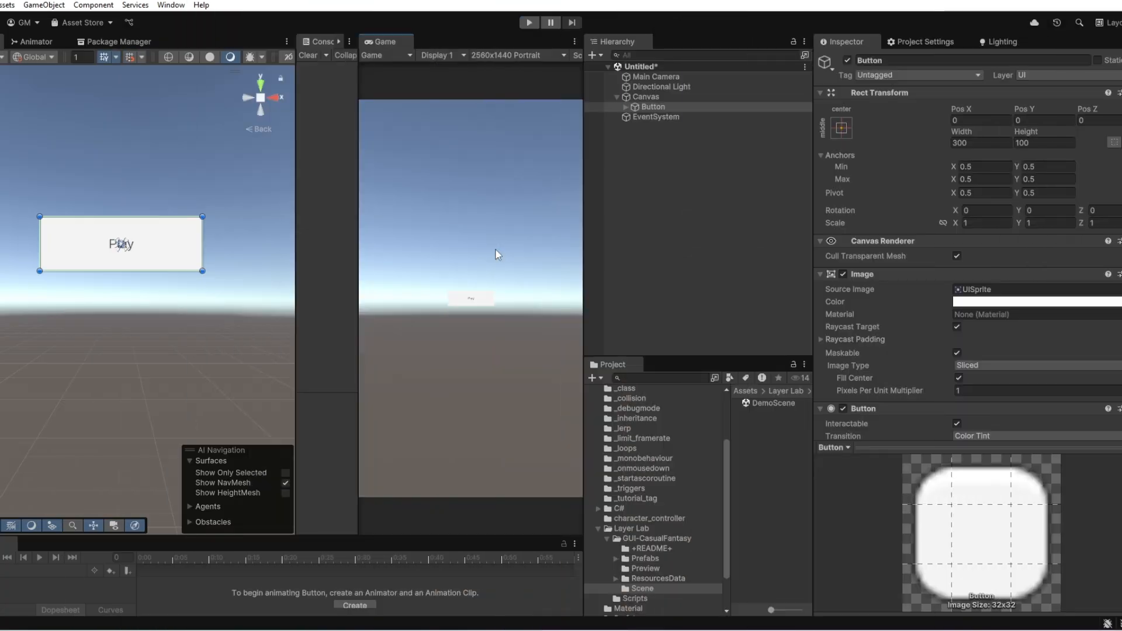
Try Depth only for the Main Camera's Clear Flags, and settle on Solid Color
{"action": "left_click", "coordinate": [654, 77]}
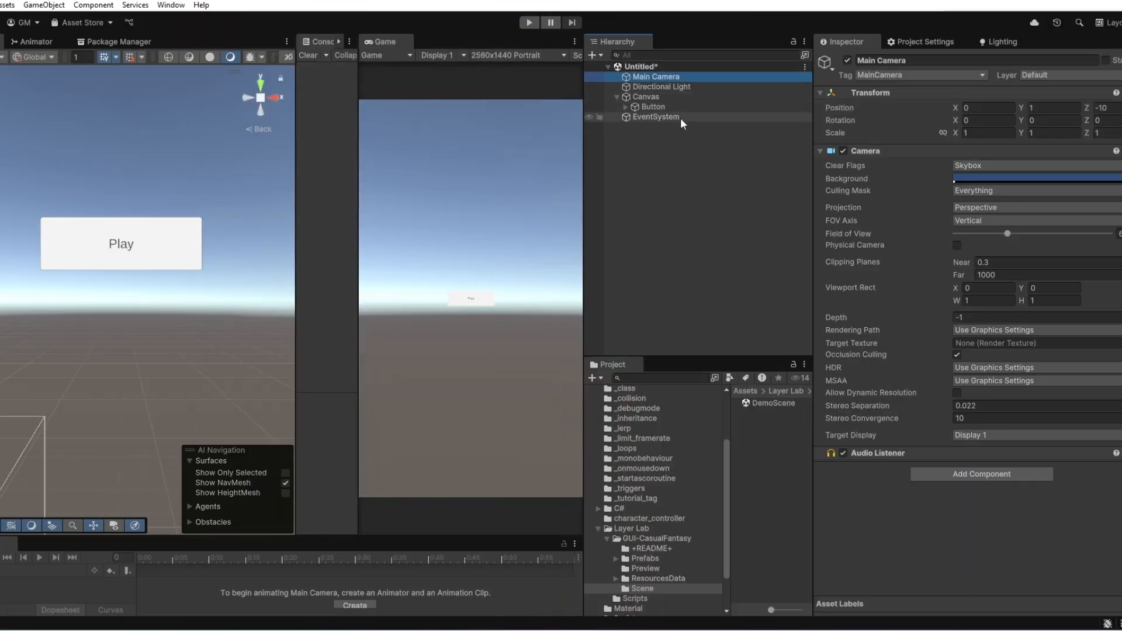
{"action": "left_click", "coordinate": [1000, 168]}
{"action": "left_click", "coordinate": [994, 208]}
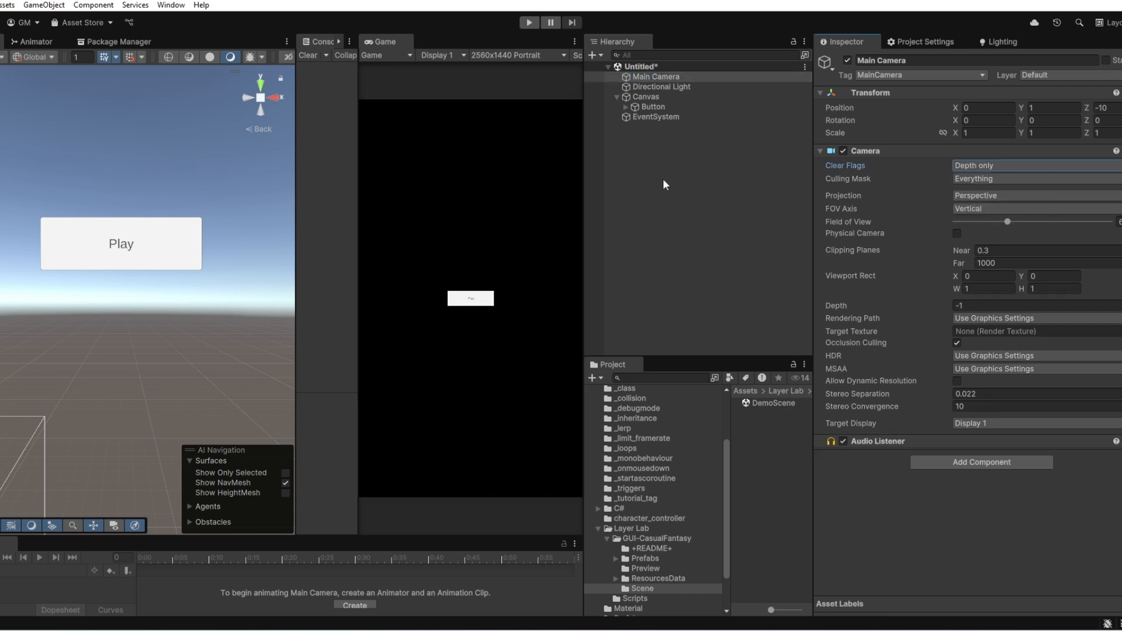
{"action": "left_click", "coordinate": [987, 166]}
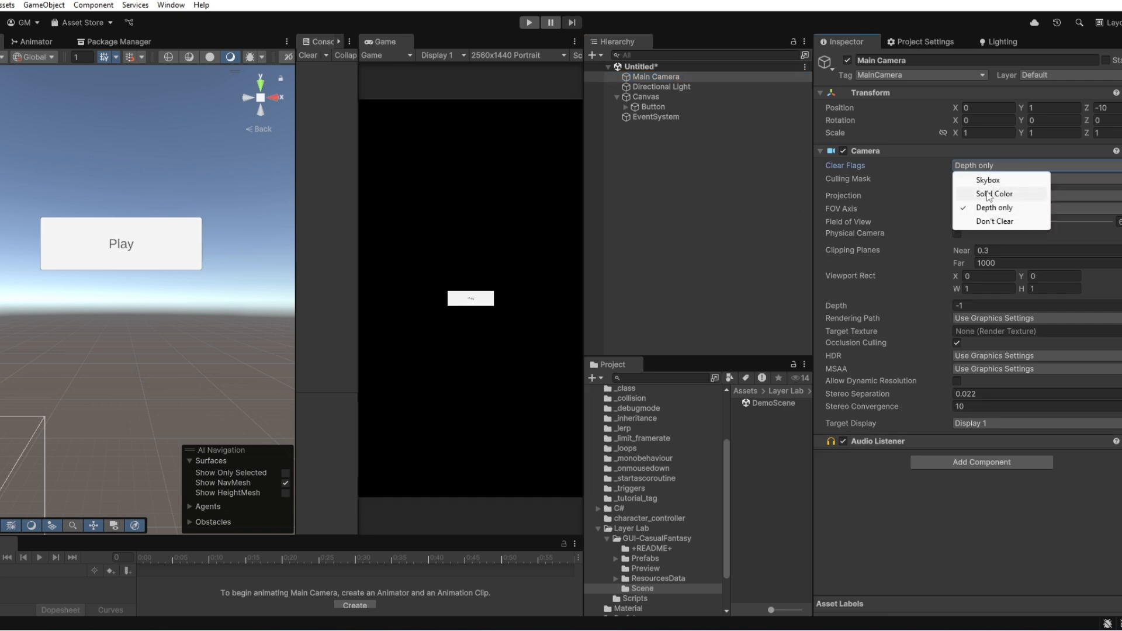
{"action": "left_click", "coordinate": [993, 194]}
Switch the Scene view to 2D mode with the Play button framed and selected
{"action": "left_click", "coordinate": [648, 106]}
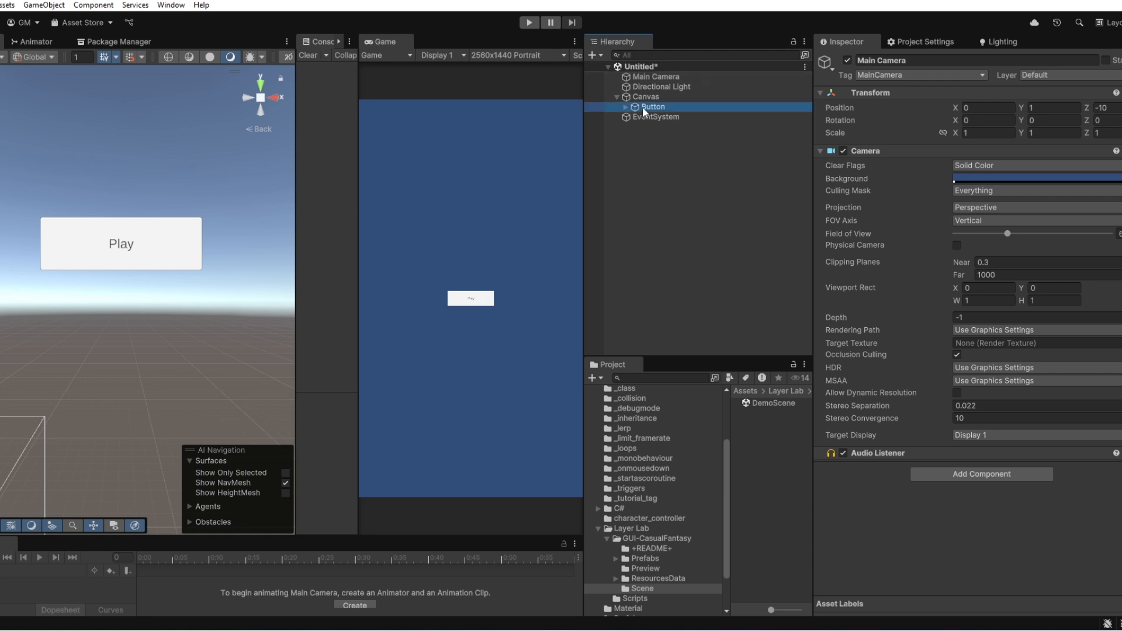
{"action": "scroll", "coordinate": [129, 153], "scroll_direction": "down", "scroll_amount": 3}
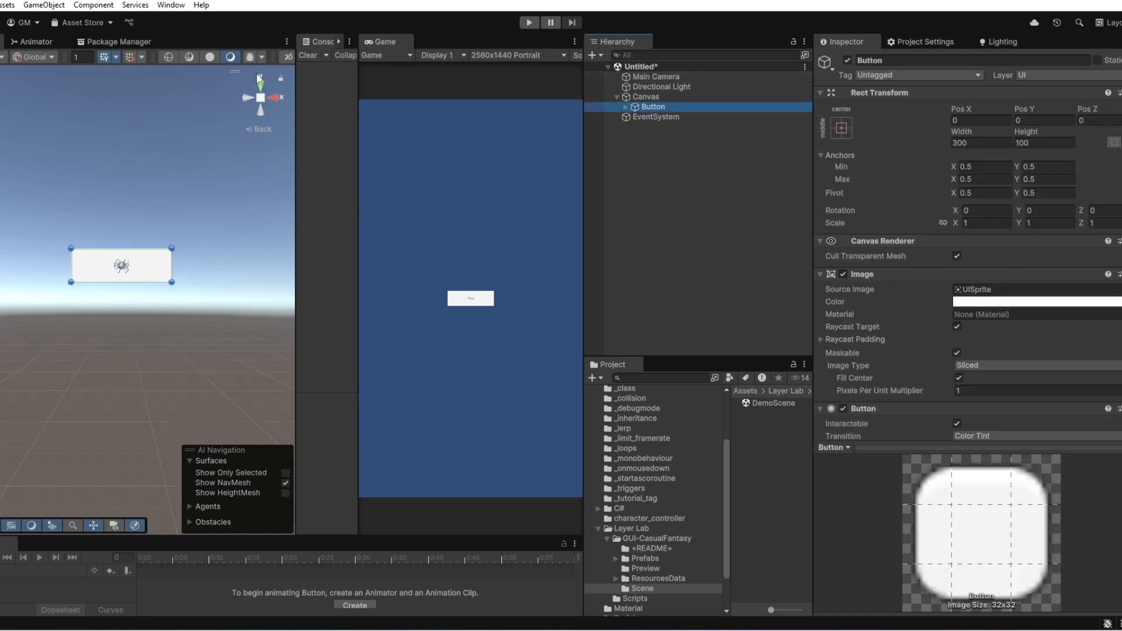
{"action": "left_click", "coordinate": [288, 57]}
{"action": "scroll", "coordinate": [142, 257], "scroll_direction": "up", "scroll_amount": 5}
{"action": "scroll", "coordinate": [142, 257], "scroll_direction": "down", "scroll_amount": 2}
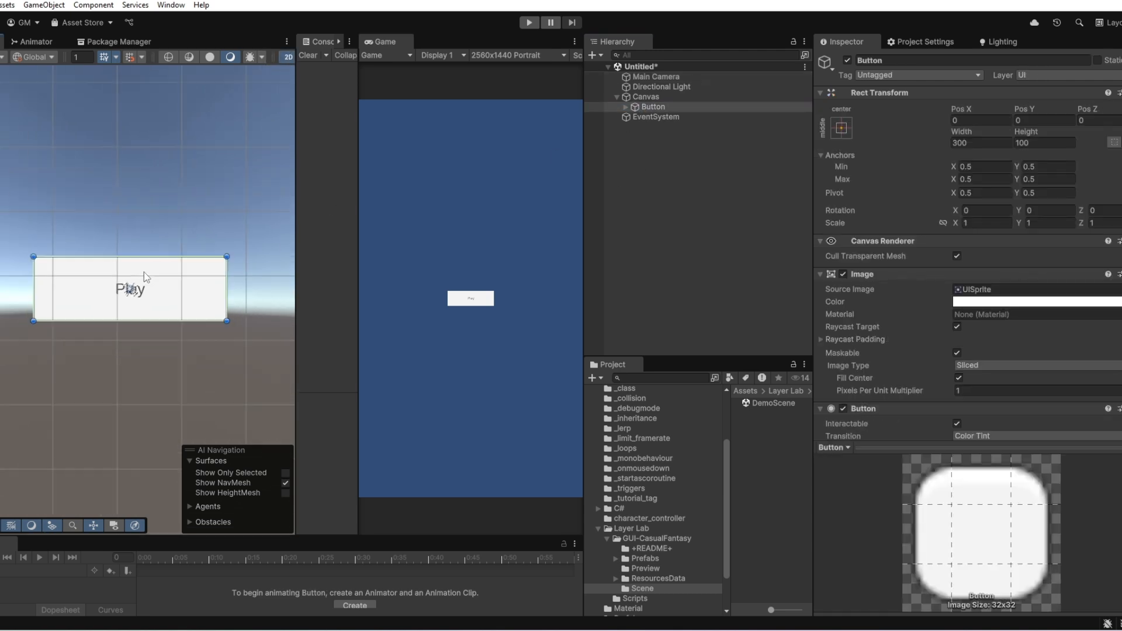
{"action": "left_click", "coordinate": [660, 97]}
{"action": "left_click", "coordinate": [654, 106]}
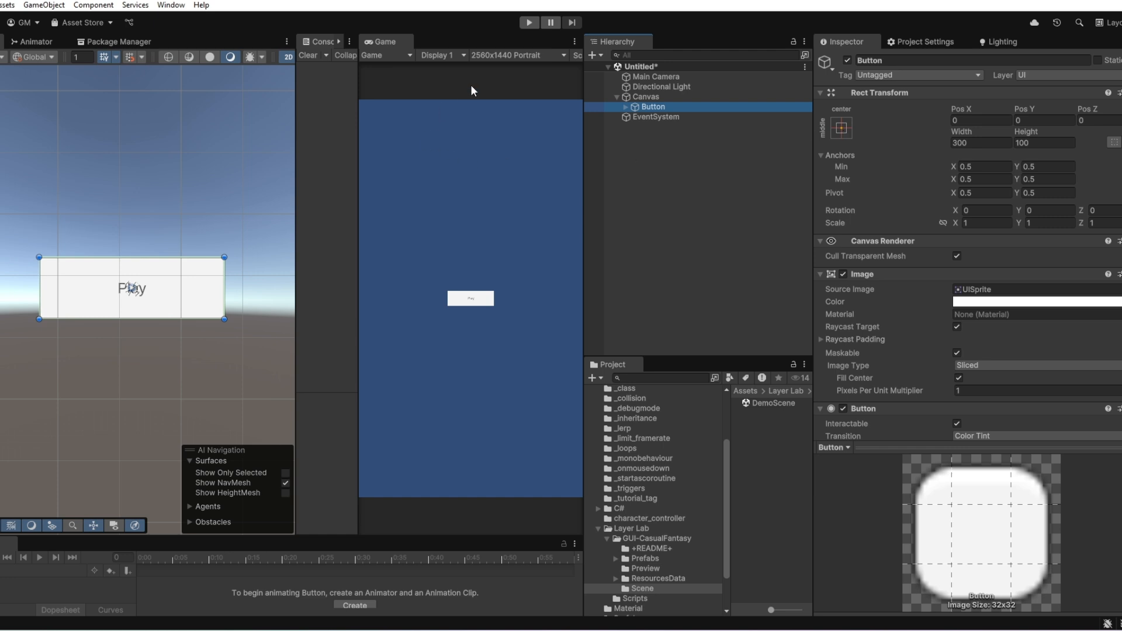
Review the Game view's resolution presets without changing them, widen the Game view and reselect the Play button
{"action": "left_click", "coordinate": [495, 55]}
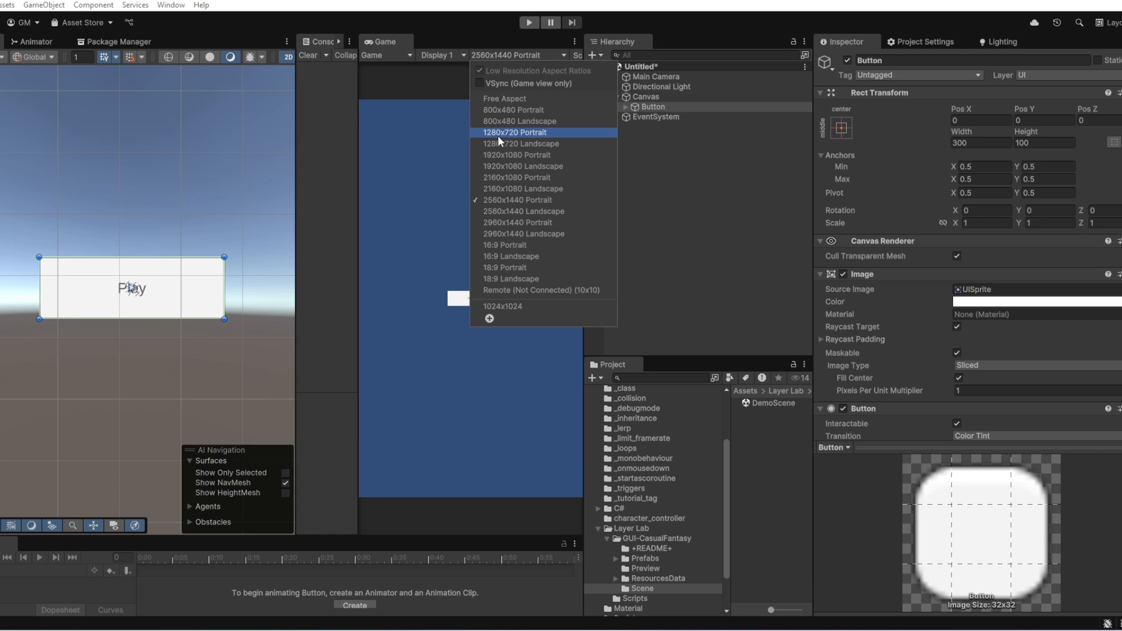
{"action": "left_click", "coordinate": [414, 239]}
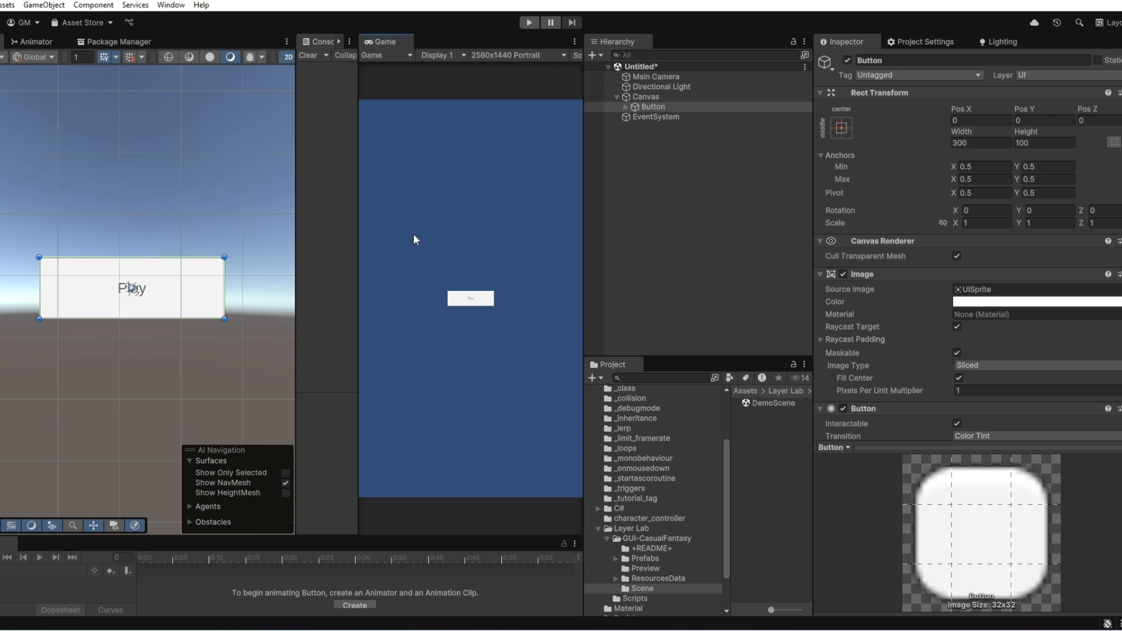
{"action": "left_click_drag", "start_coordinate": [360, 219], "coordinate": [288, 218]}
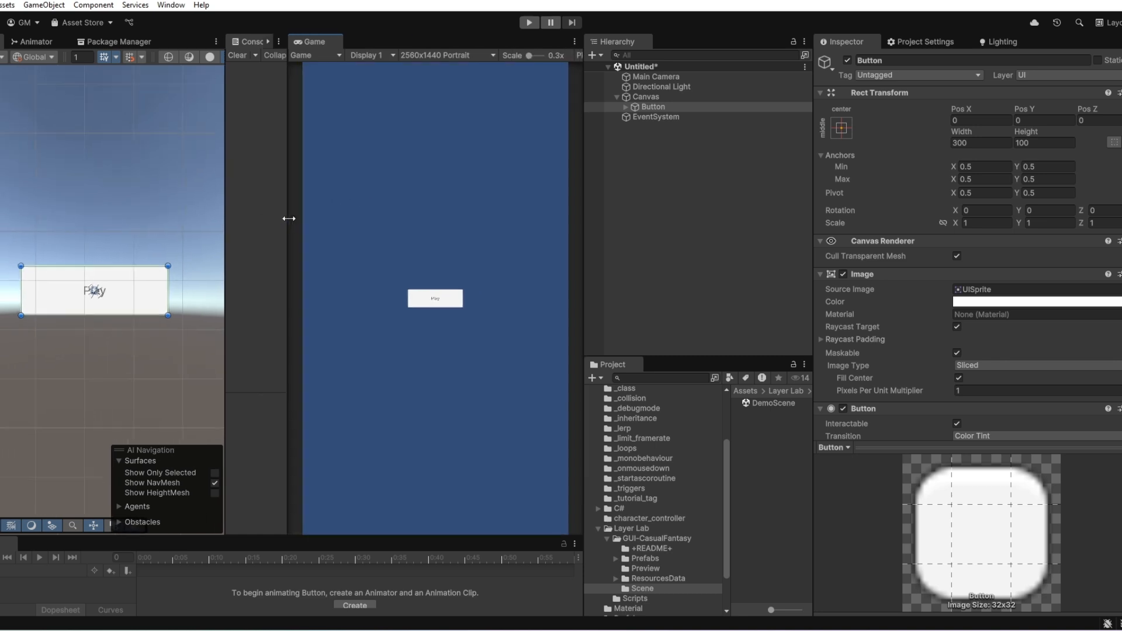
{"action": "left_click", "coordinate": [653, 97]}
{"action": "left_click", "coordinate": [652, 108]}
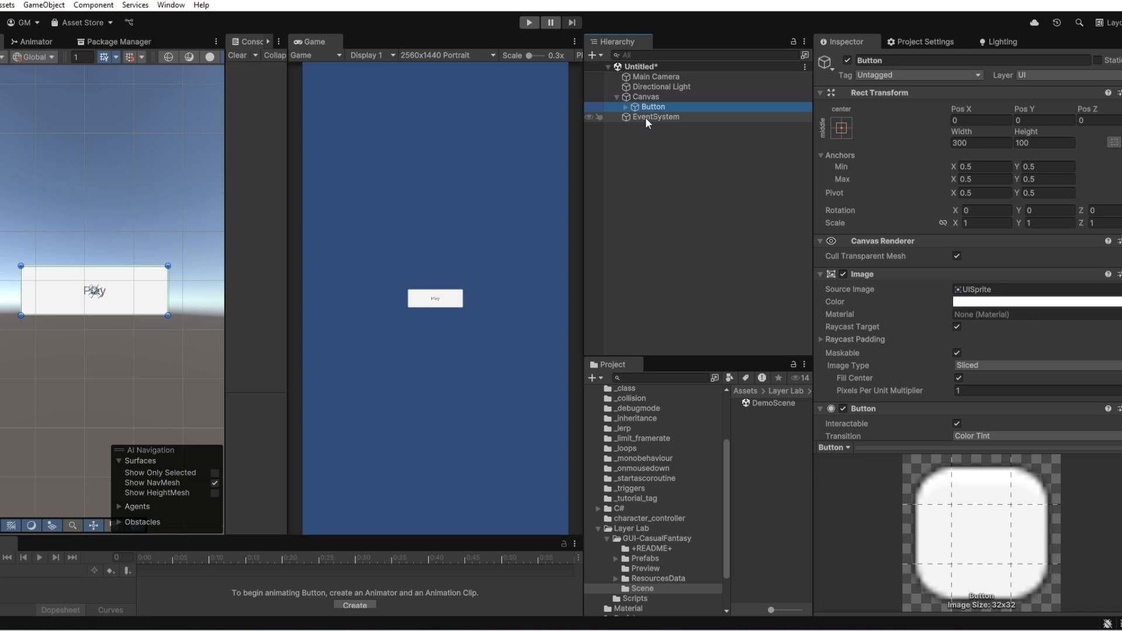
Apply the top-left anchor preset to the Play button including its position, and switch it to the top-right preset the same way
{"action": "left_click", "coordinate": [840, 129]}
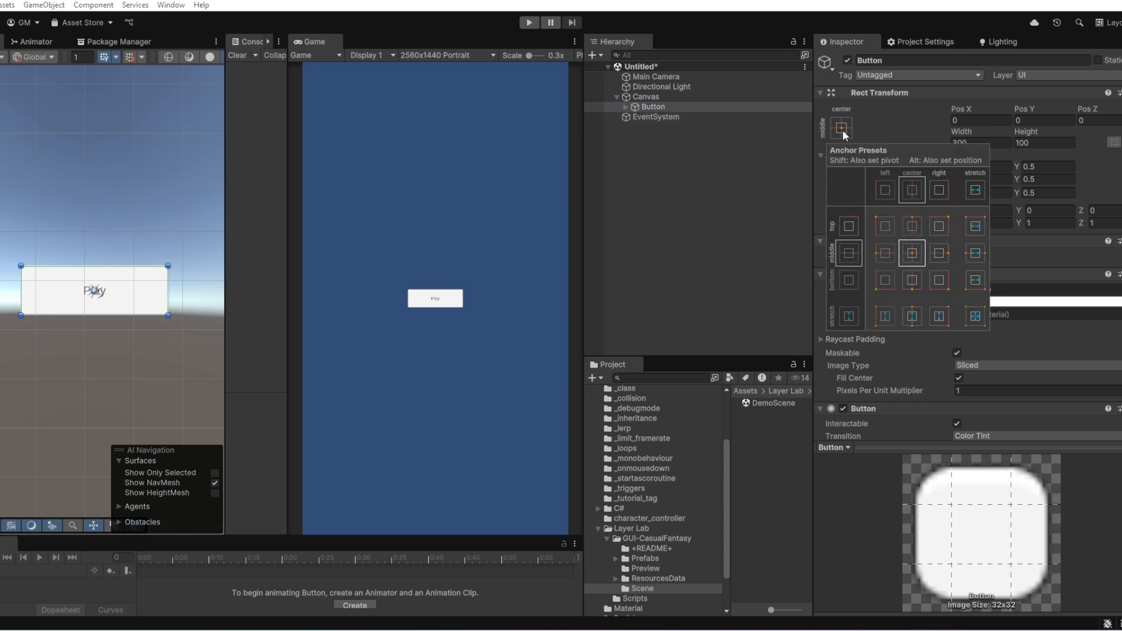
{"action": "left_click", "coordinate": [837, 122]}
{"action": "left_click", "coordinate": [837, 122]}
{"action": "key", "text": "alt"}
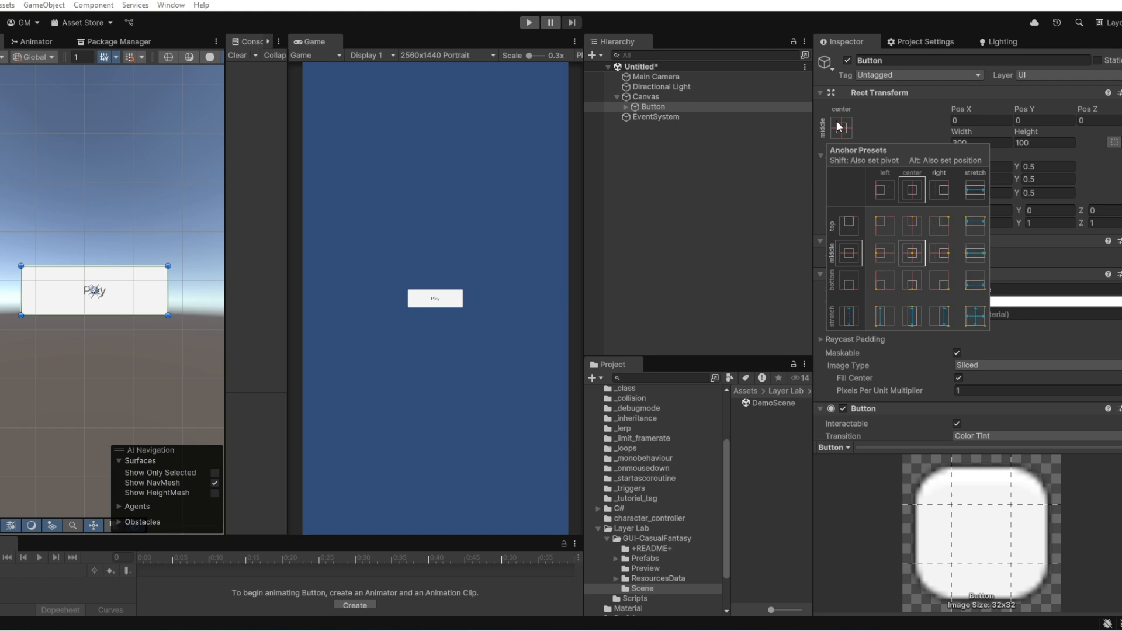
{"action": "left_click", "coordinate": [884, 225], "text": "alt"}
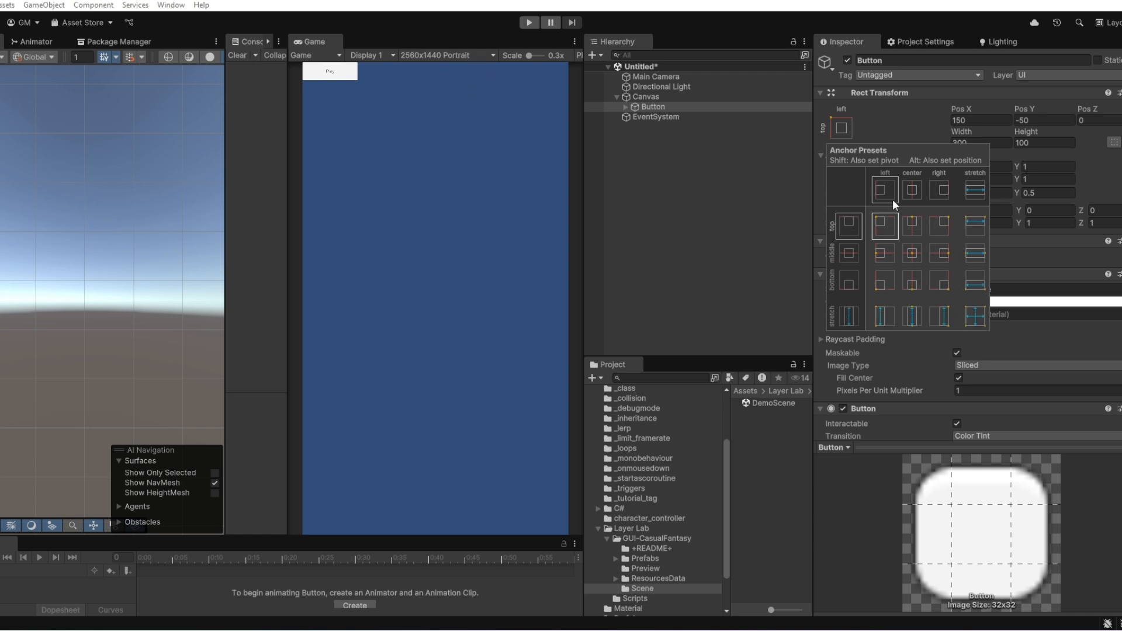
{"action": "left_click", "coordinate": [941, 227], "text": "alt"}
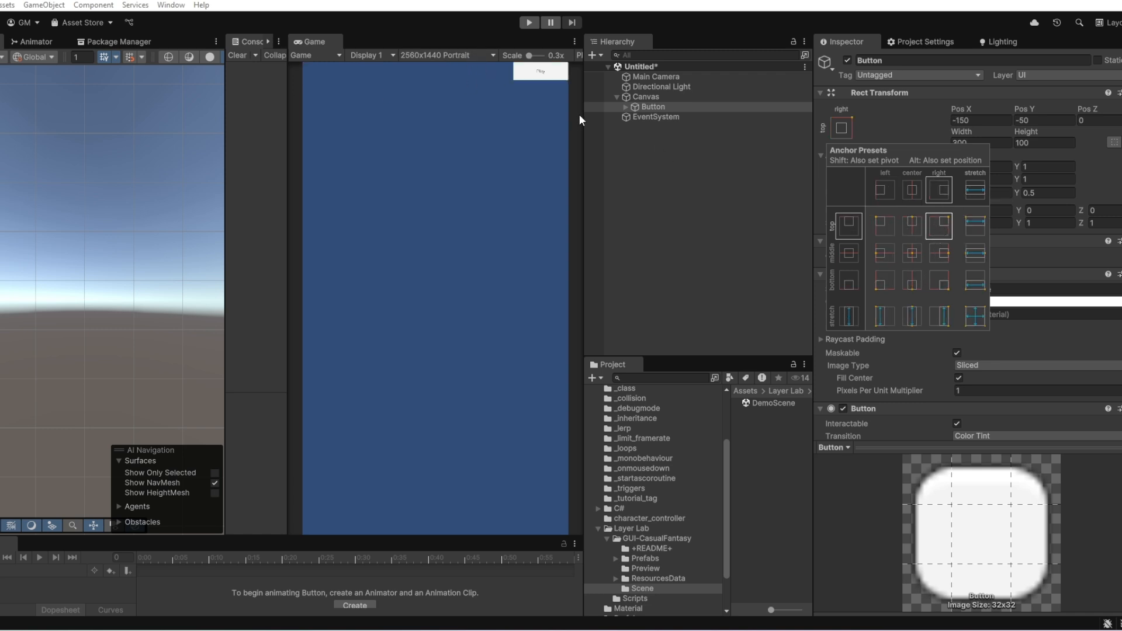
Try the bottom, middle and top anchor presets on the Play button in turn, including its position, ending at top-left
{"action": "left_click", "coordinate": [884, 283], "text": "alt"}
{"action": "left_click", "coordinate": [942, 281], "text": "alt"}
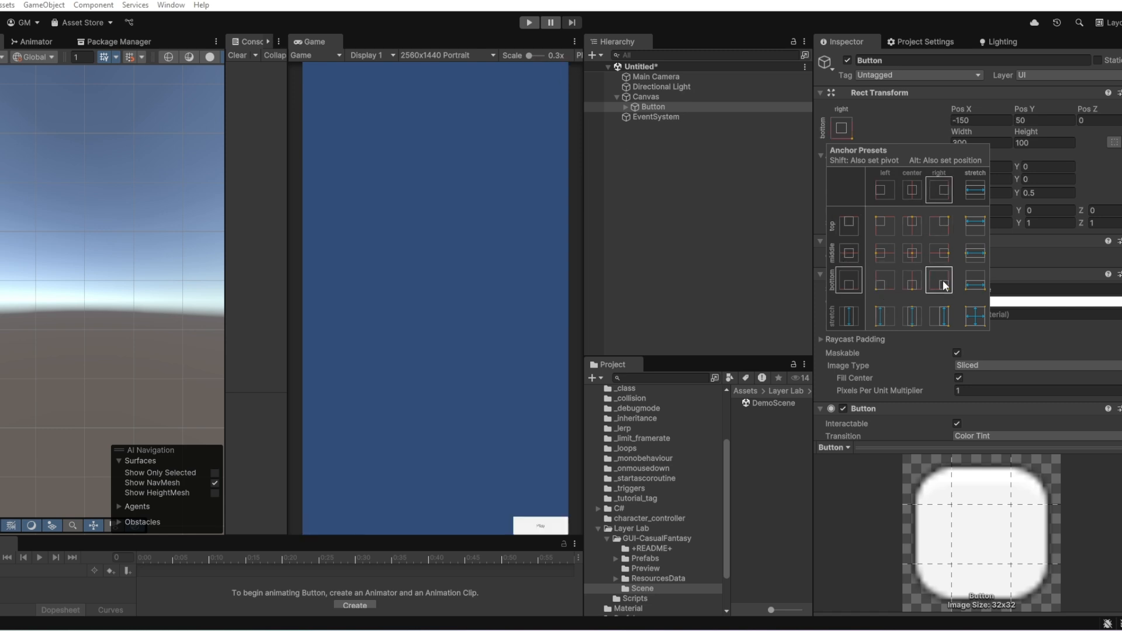
{"action": "left_click", "coordinate": [912, 258], "text": "alt"}
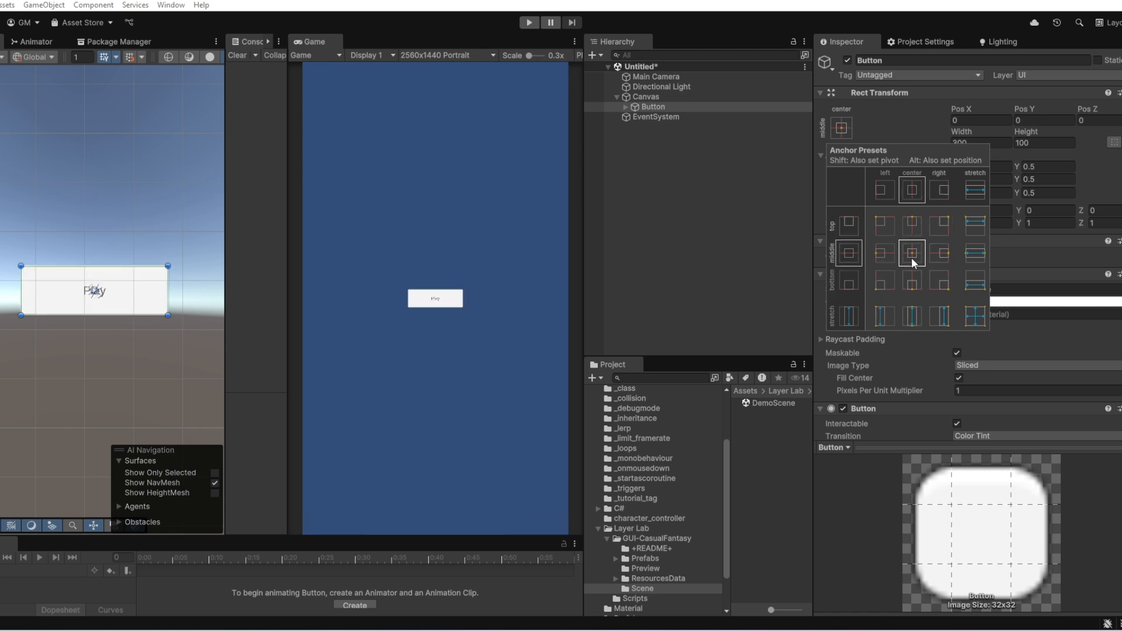
{"action": "left_click", "coordinate": [888, 253], "text": "alt"}
{"action": "left_click", "coordinate": [938, 252], "text": "alt"}
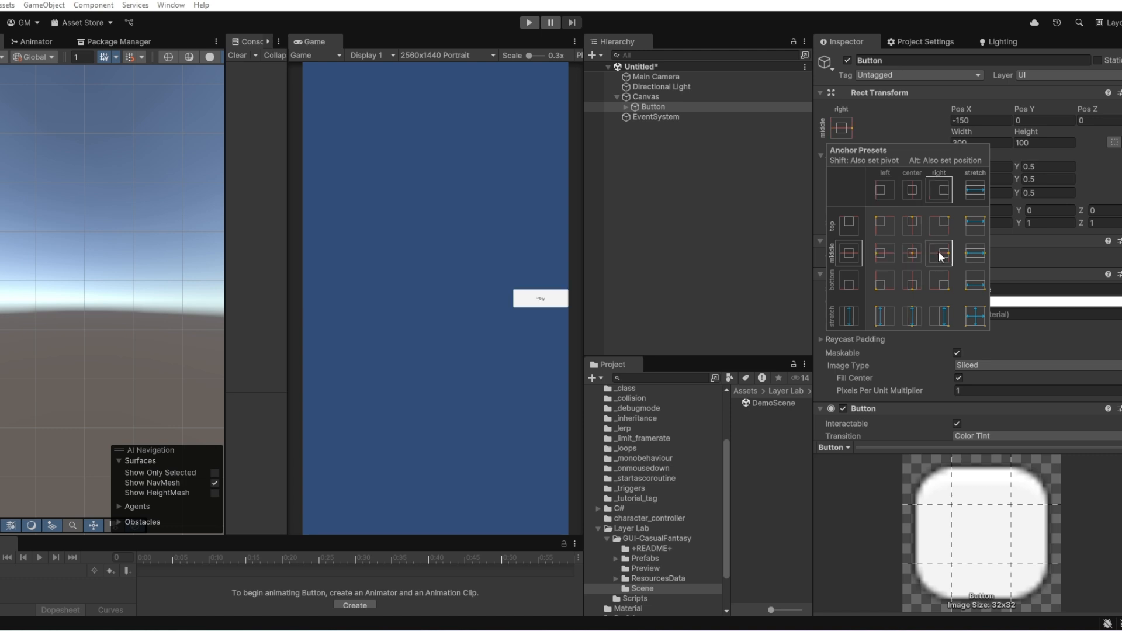
{"action": "left_click", "coordinate": [944, 222], "text": "alt"}
{"action": "left_click", "coordinate": [907, 226], "text": "alt"}
{"action": "left_click", "coordinate": [886, 226], "text": "alt"}
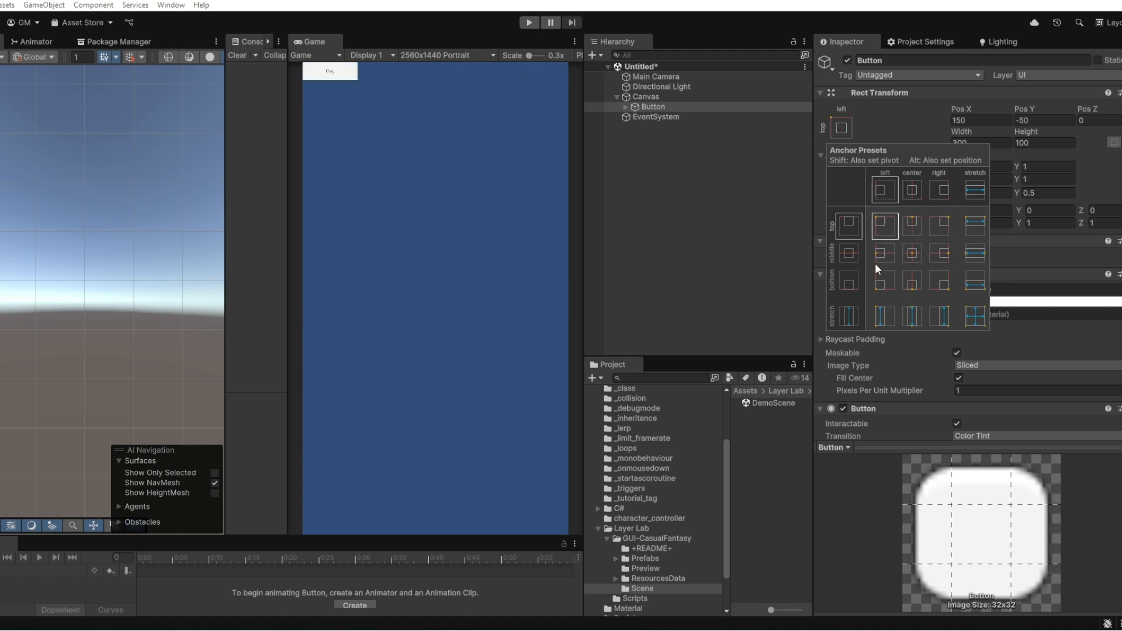
Cycle the Play button, including its position, through the left, bottom, right and centre anchor presets and return it to top-left
{"action": "left_click", "coordinate": [876, 258], "text": "alt"}
{"action": "left_click", "coordinate": [884, 283], "text": "alt"}
{"action": "left_click", "coordinate": [909, 279], "text": "alt"}
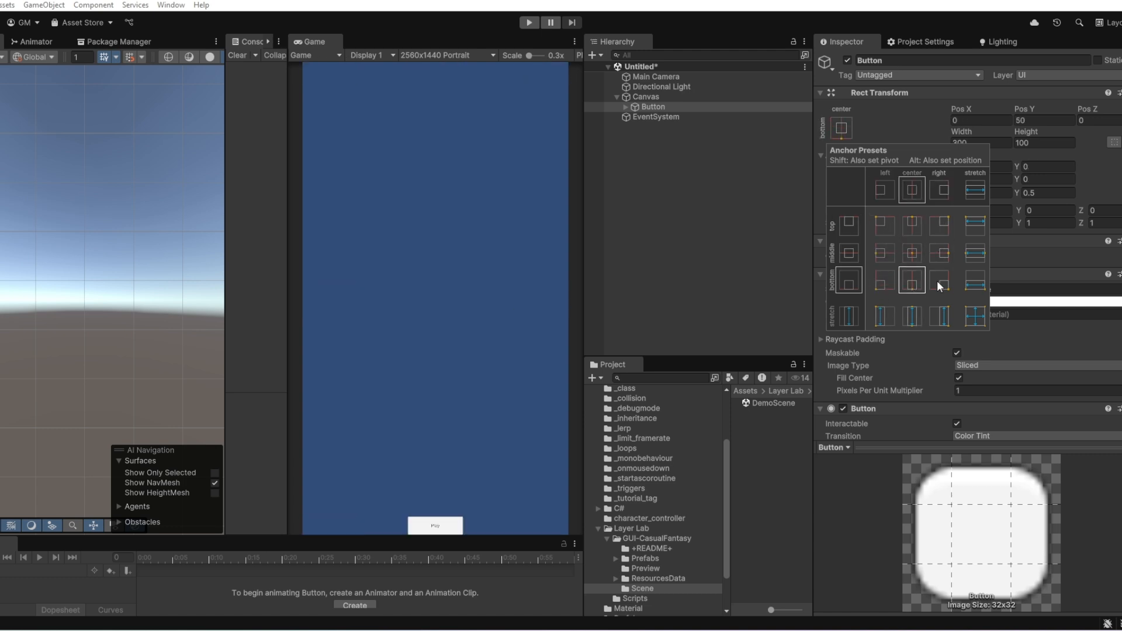
{"action": "left_click", "coordinate": [937, 280], "text": "alt"}
{"action": "left_click", "coordinate": [938, 255], "text": "alt"}
{"action": "left_click", "coordinate": [912, 251], "text": "alt"}
{"action": "left_click", "coordinate": [936, 227], "text": "alt"}
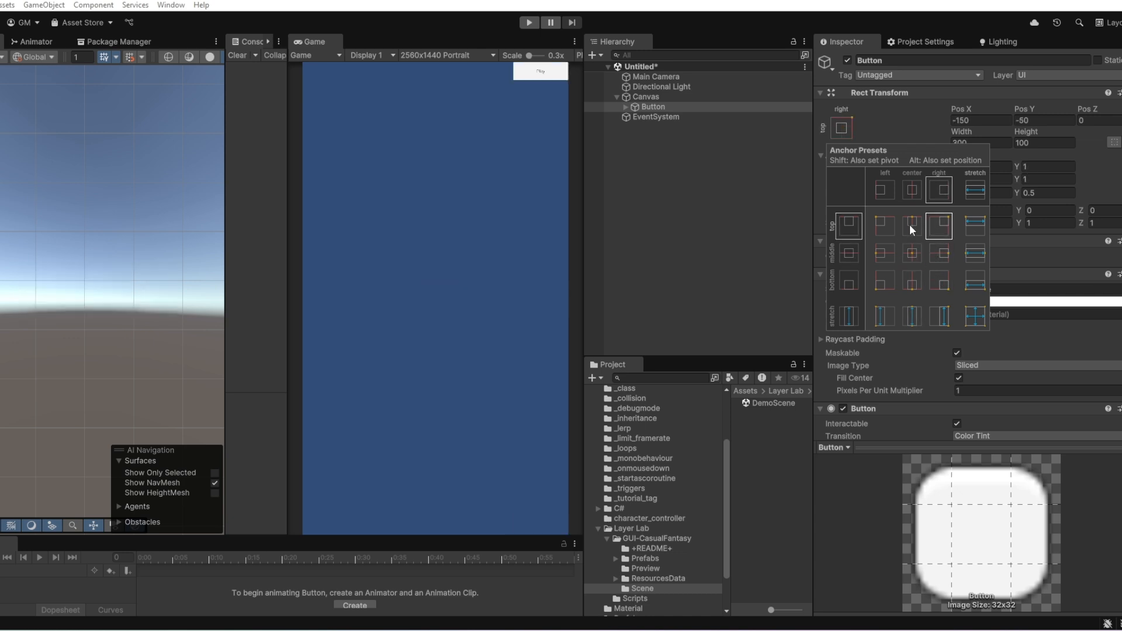
{"action": "left_click", "coordinate": [910, 224], "text": "alt"}
{"action": "left_click", "coordinate": [885, 226], "text": "alt"}
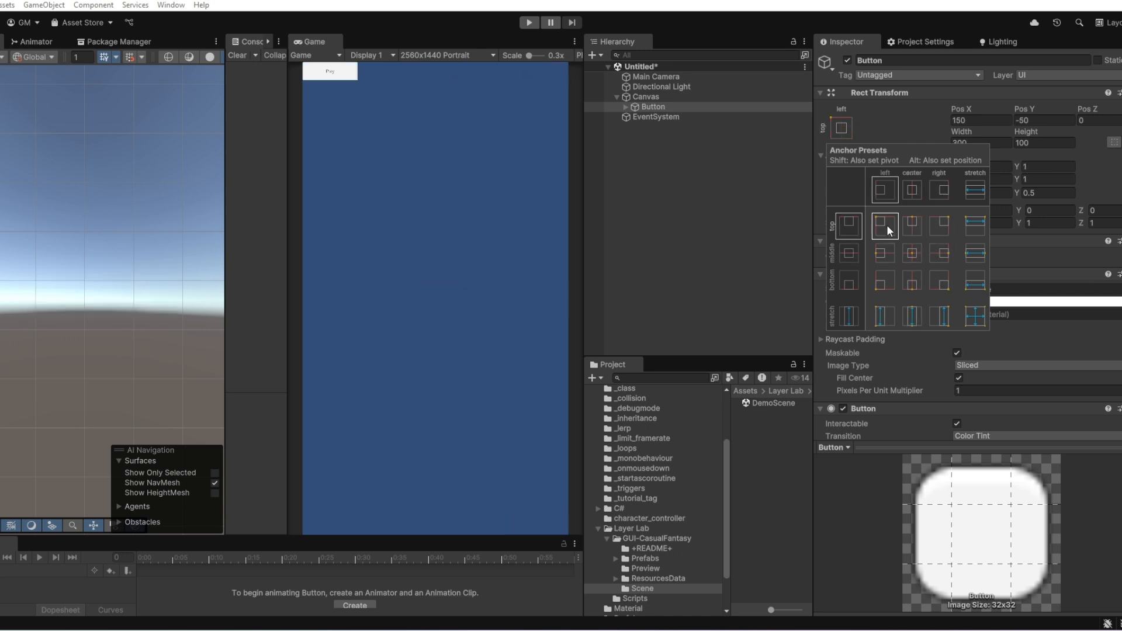
{"action": "key", "text": "alt"}
Preview the top-left anchored button in the Game view at 16:9 Portrait, 2960x1440 Landscape and 2960x1440 Portrait
{"action": "left_click", "coordinate": [435, 56]}
{"action": "left_click", "coordinate": [432, 246]}
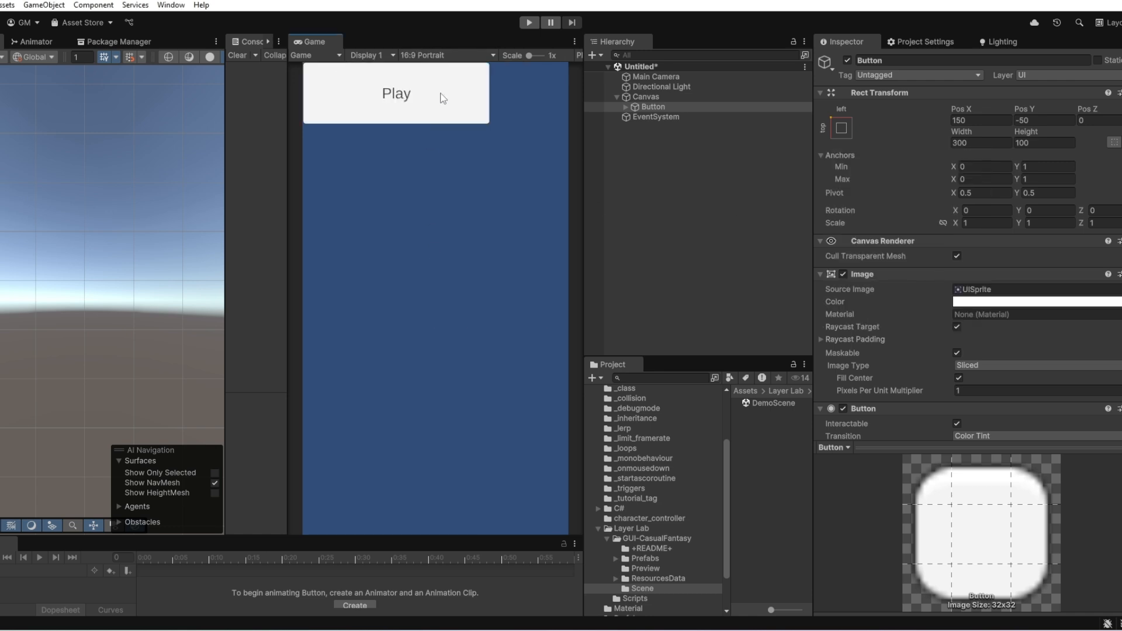
{"action": "left_click", "coordinate": [423, 52]}
{"action": "left_click", "coordinate": [433, 233]}
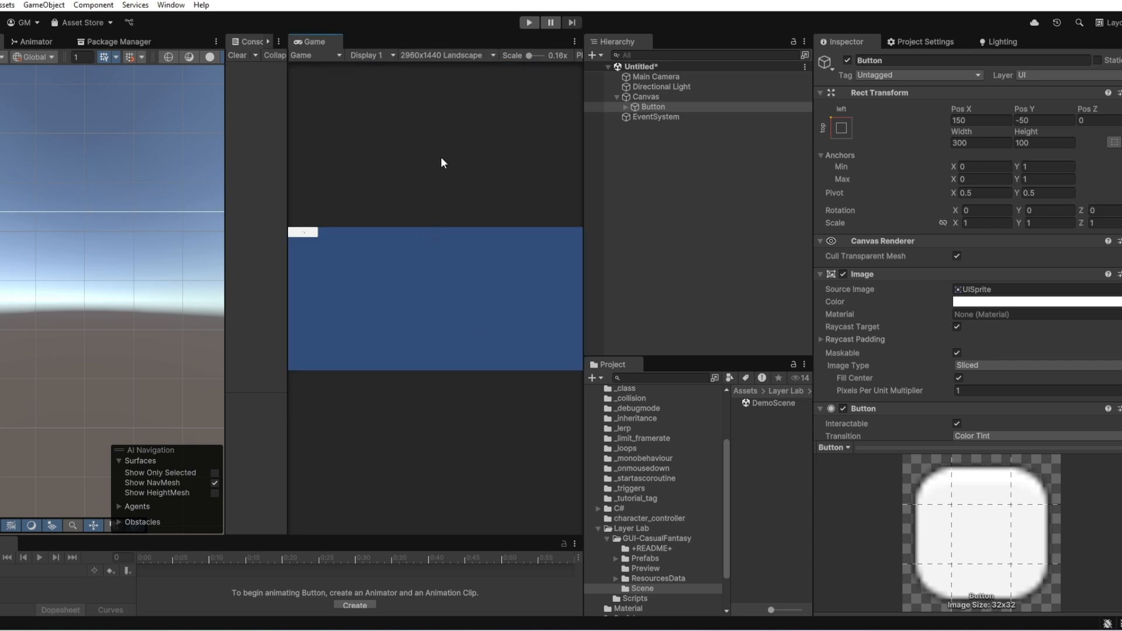
{"action": "left_click", "coordinate": [433, 55]}
{"action": "left_click", "coordinate": [432, 213]}
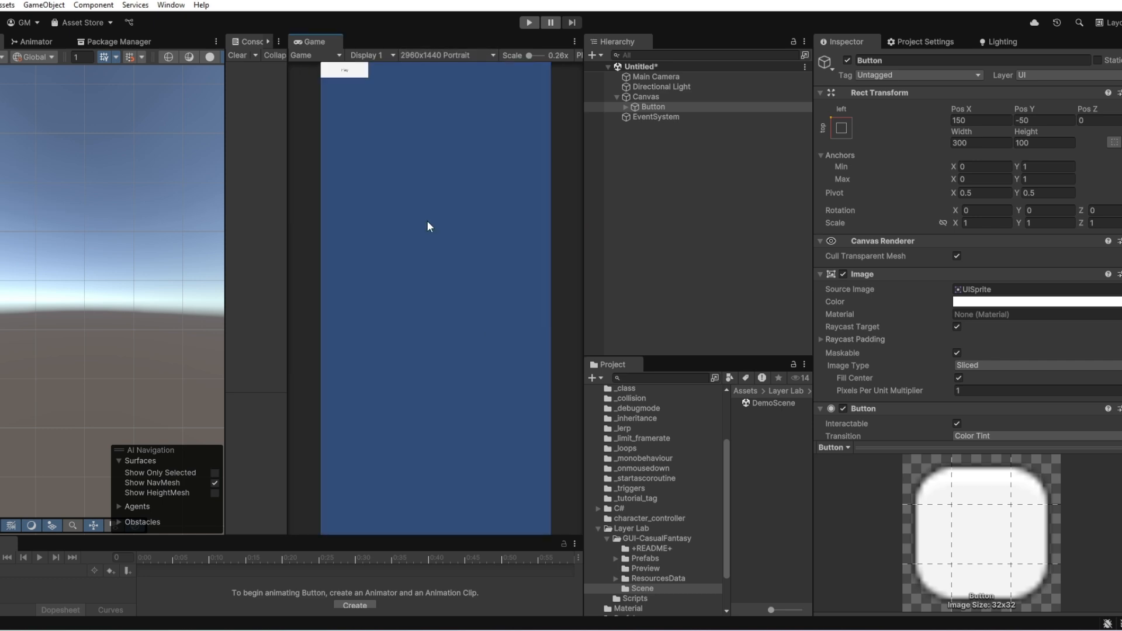
Check the top-left anchored button at 800x480 Portrait and 2960x1440 Landscape, and return the Game view to 2960x1440 Portrait
{"action": "left_click", "coordinate": [433, 54]}
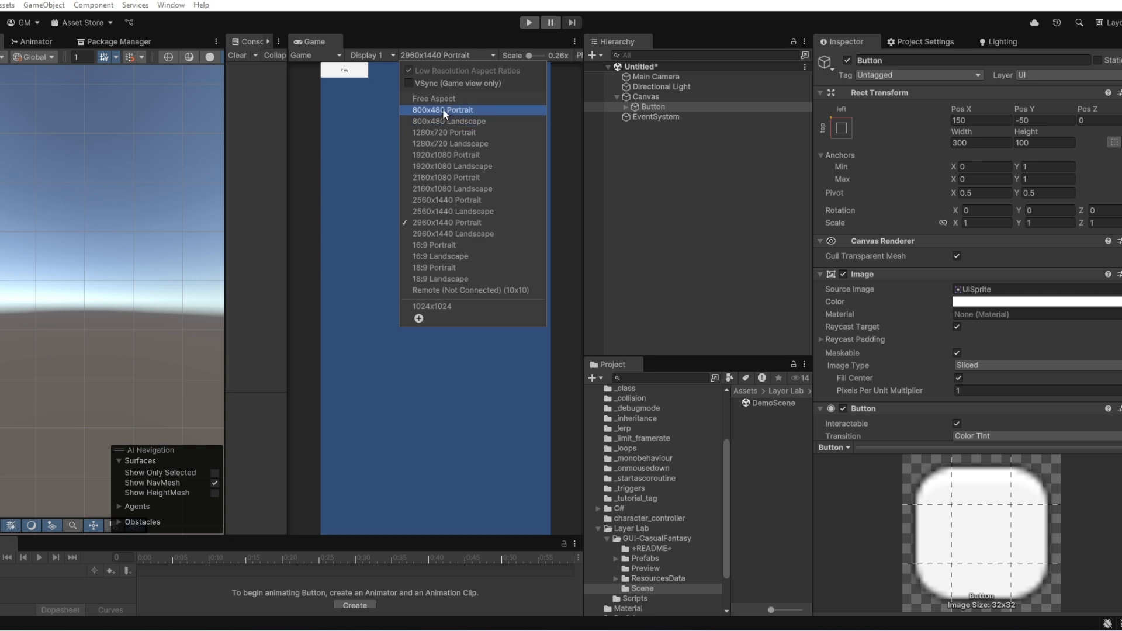
{"action": "left_click", "coordinate": [443, 108]}
{"action": "left_click", "coordinate": [441, 55]}
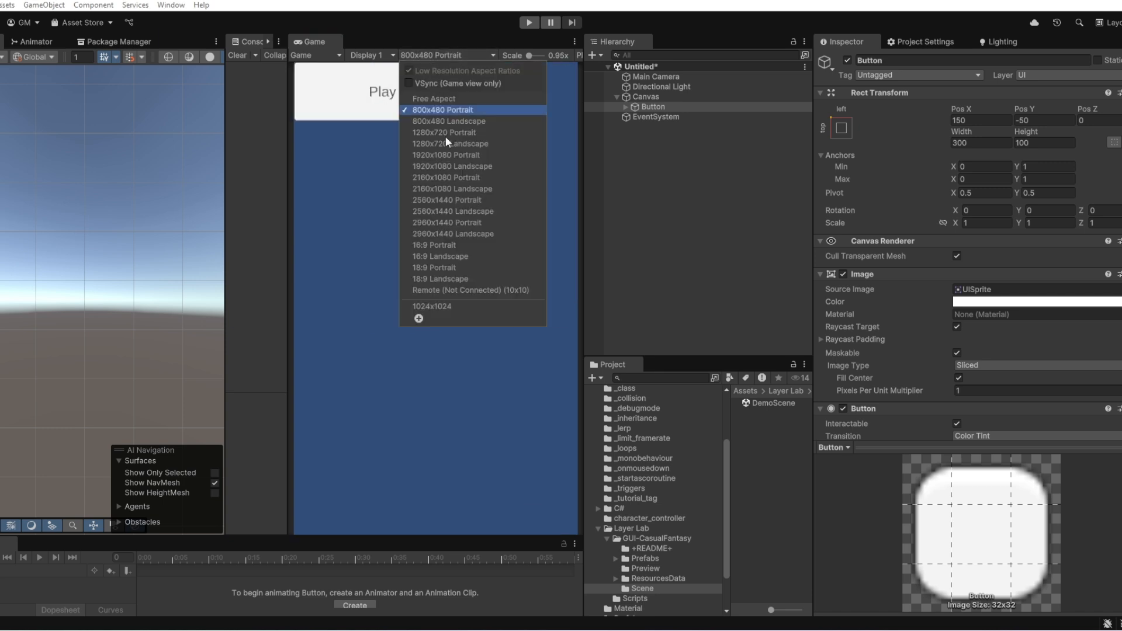
{"action": "left_click", "coordinate": [437, 232]}
{"action": "left_click", "coordinate": [433, 56]}
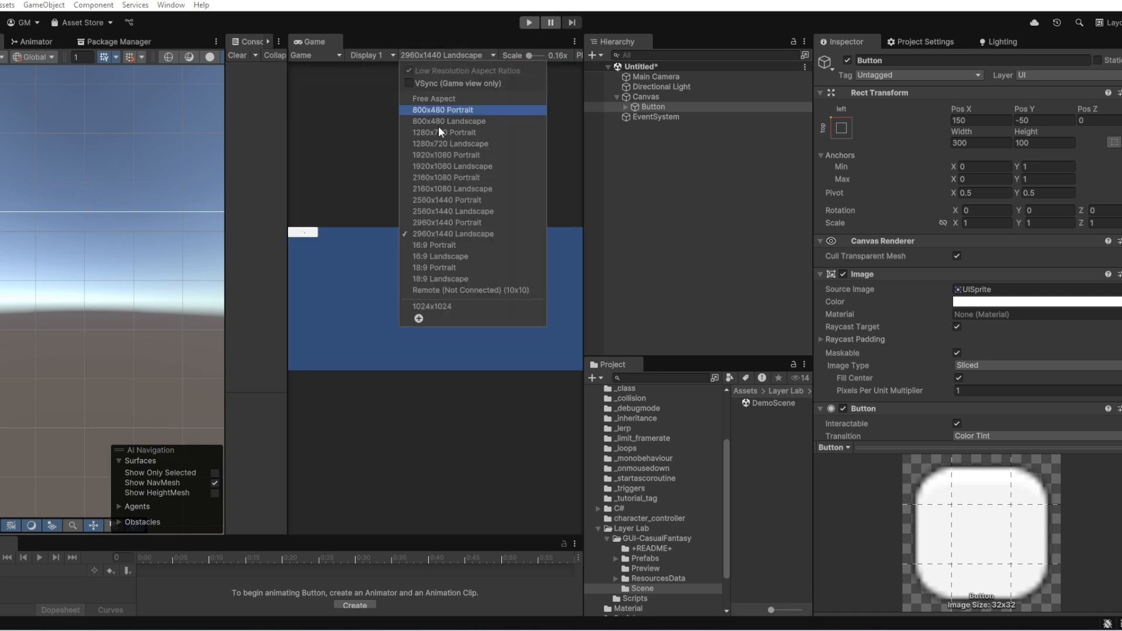
{"action": "left_click", "coordinate": [435, 213]}
Apply the bottom-right anchor preset to the Play button including its position, and preview it at 2960x1440 Landscape and 2160x1080 Portrait
{"action": "left_click", "coordinate": [842, 127]}
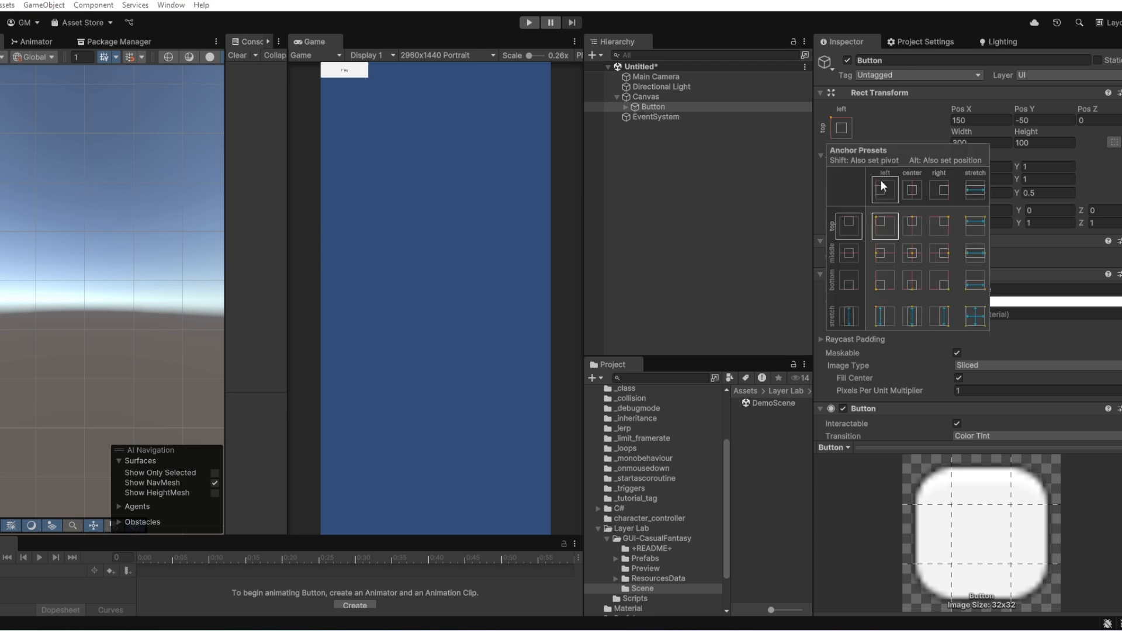
{"action": "left_click", "coordinate": [940, 279], "text": "alt"}
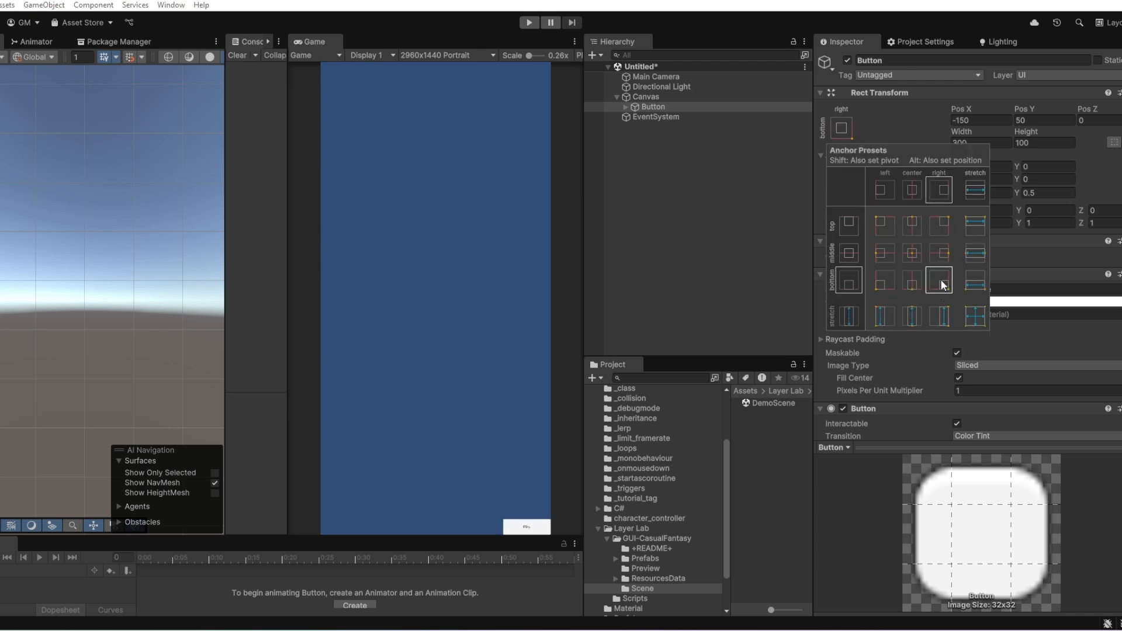
{"action": "left_click", "coordinate": [434, 54]}
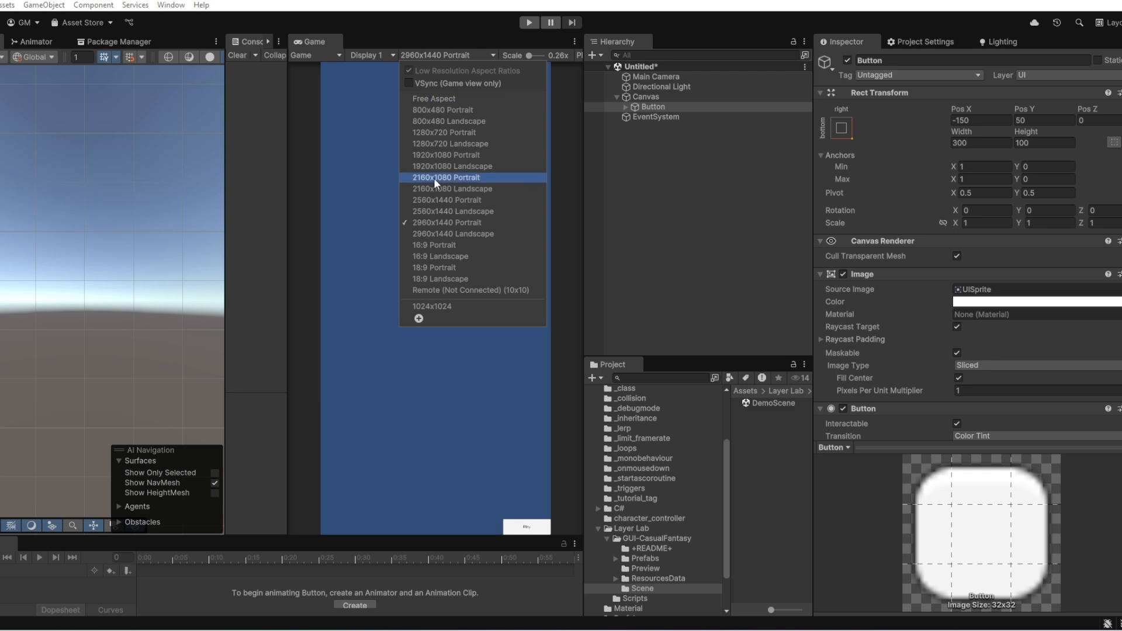
{"action": "left_click", "coordinate": [433, 233]}
{"action": "left_click", "coordinate": [442, 55]}
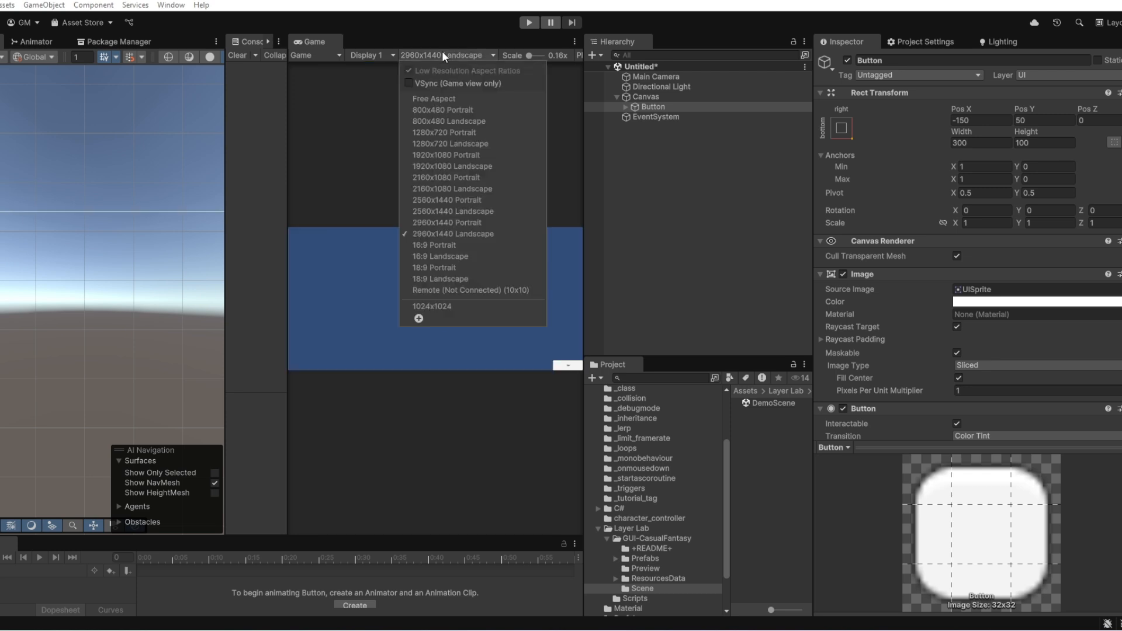
{"action": "left_click", "coordinate": [436, 178]}
Preview the bottom-right anchored button at 800x480 Portrait and 1920x1080 Landscape, and set the Game view to 2160x1080 Portrait
{"action": "left_click", "coordinate": [441, 55]}
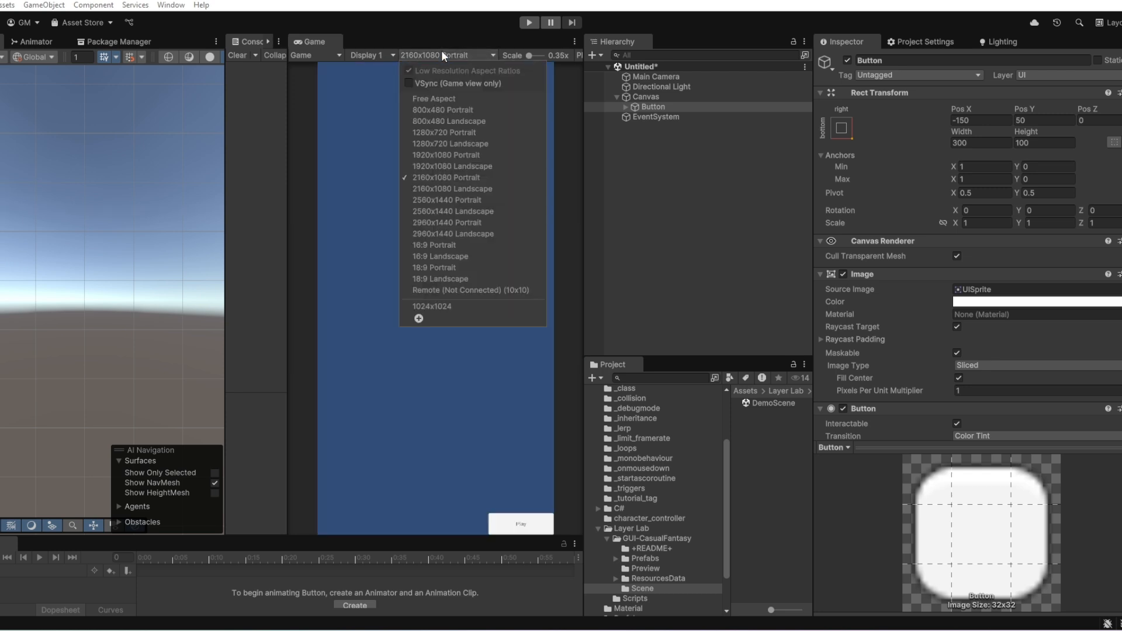
{"action": "left_click", "coordinate": [442, 109]}
{"action": "left_click", "coordinate": [430, 55]}
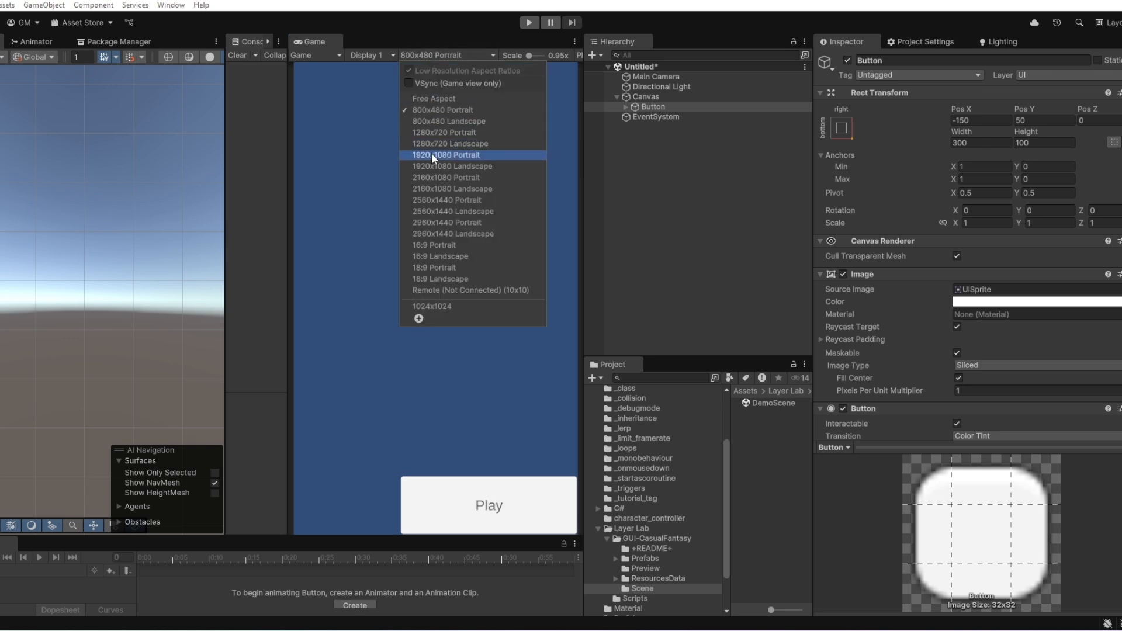
{"action": "left_click", "coordinate": [431, 166]}
{"action": "left_click", "coordinate": [435, 51]}
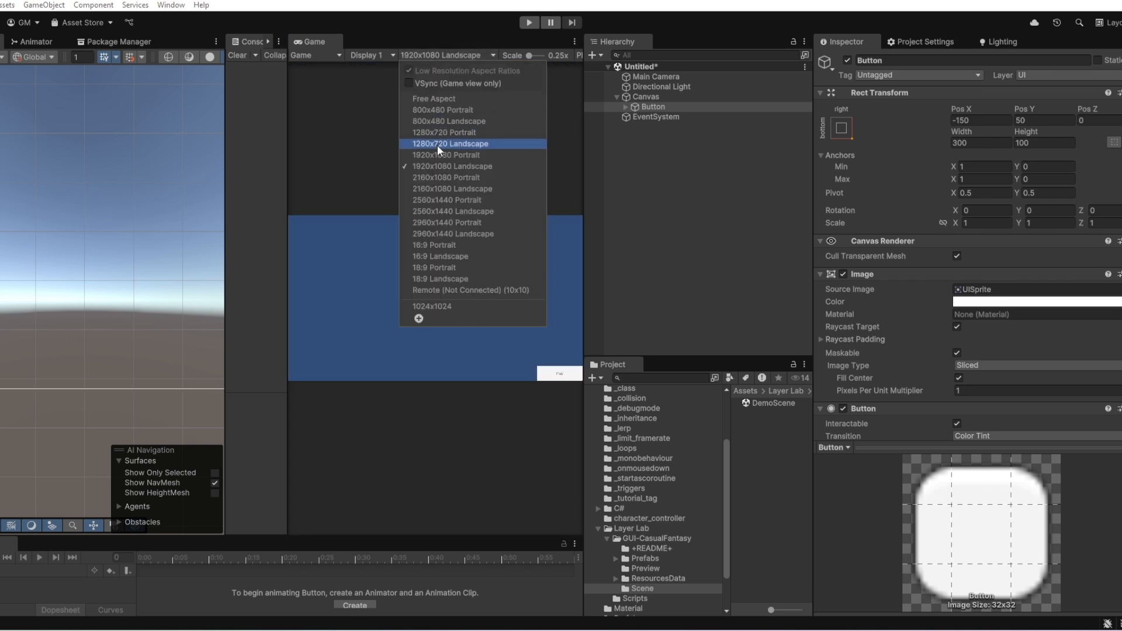
{"action": "left_click", "coordinate": [433, 167]}
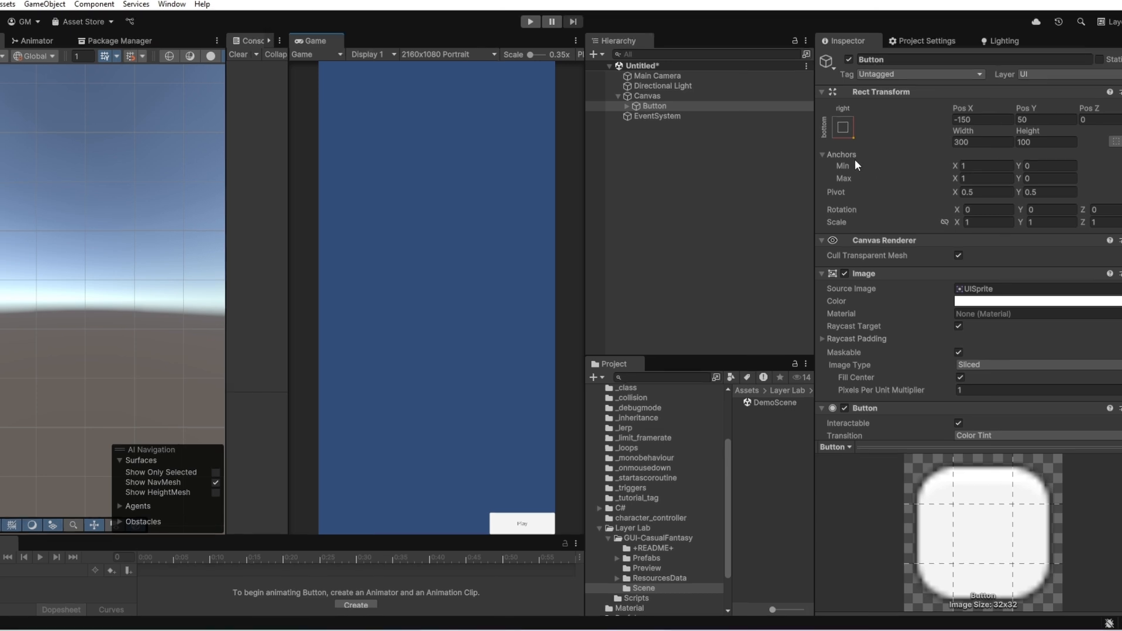
Apply the middle-center anchor preset to the Play button including its position, and frame it in a widened Scene view
{"action": "left_click", "coordinate": [843, 126]}
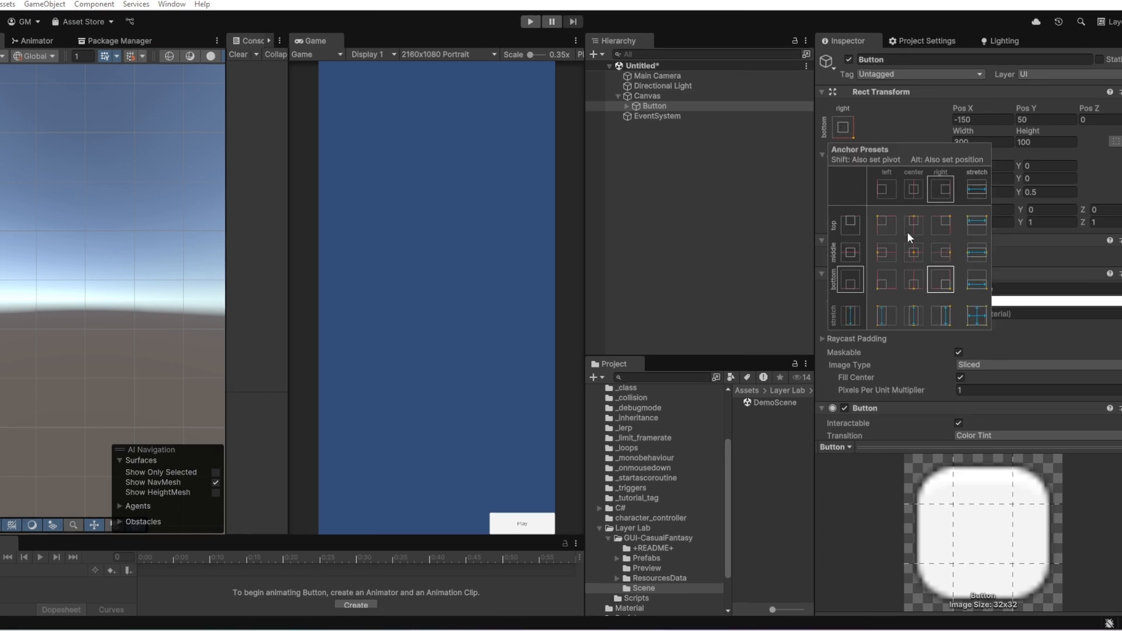
{"action": "left_click", "coordinate": [914, 253], "text": "alt"}
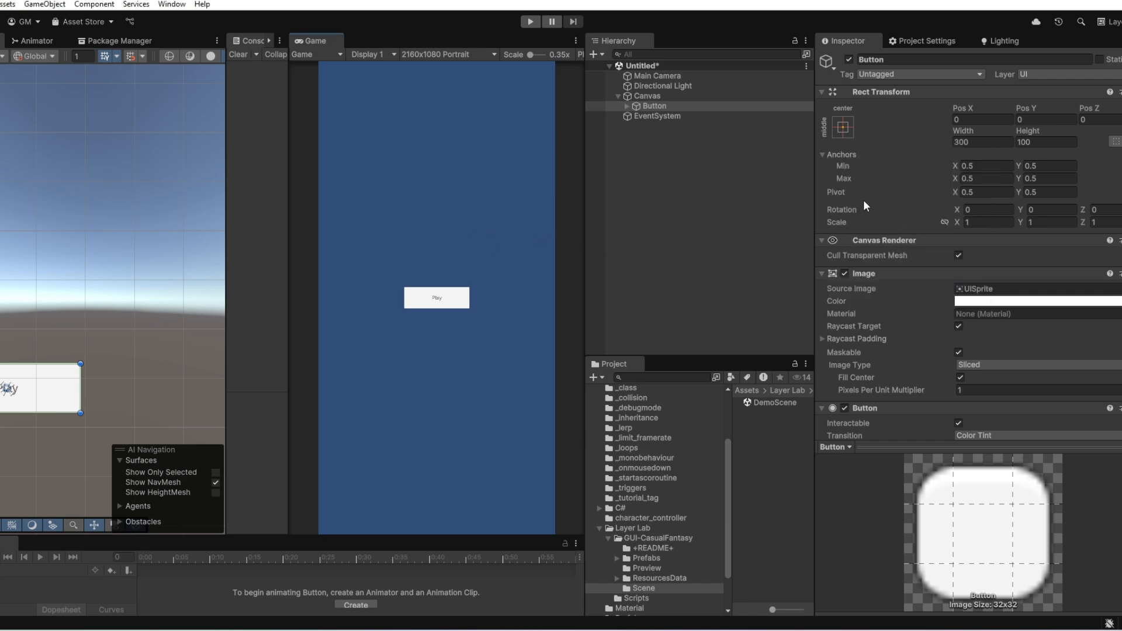
{"action": "key", "text": "f"}
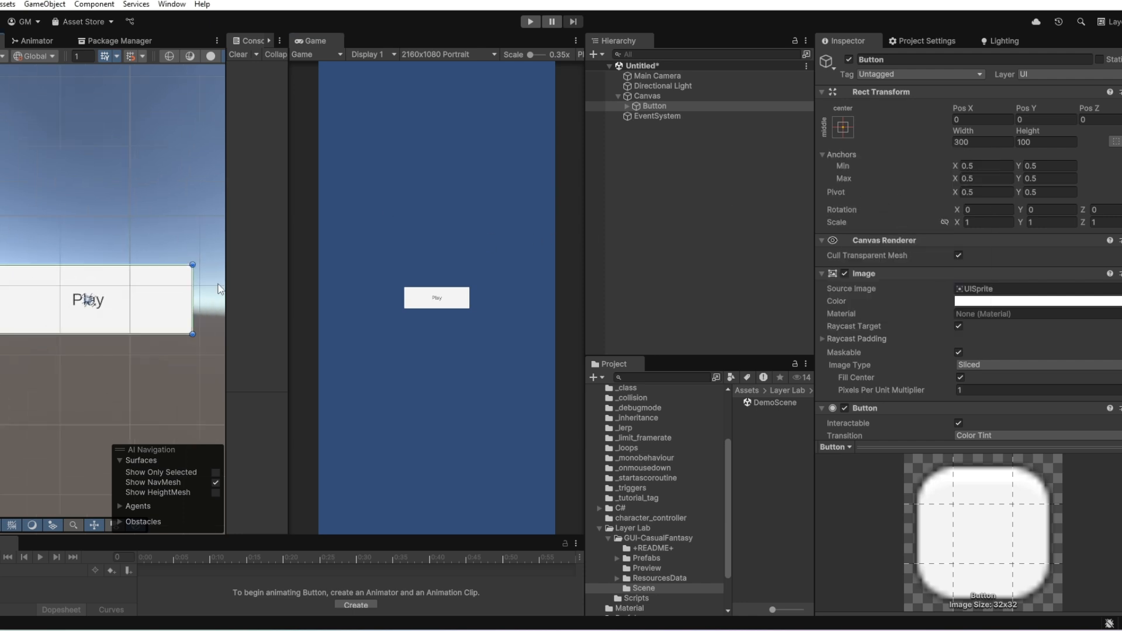
{"action": "left_click_drag", "start_coordinate": [225, 270], "coordinate": [324, 258]}
Nudge the Play button slightly along X in the Scene view, to a Pos X of 1.1
{"action": "scroll", "coordinate": [140, 308], "scroll_direction": "up", "scroll_amount": 5}
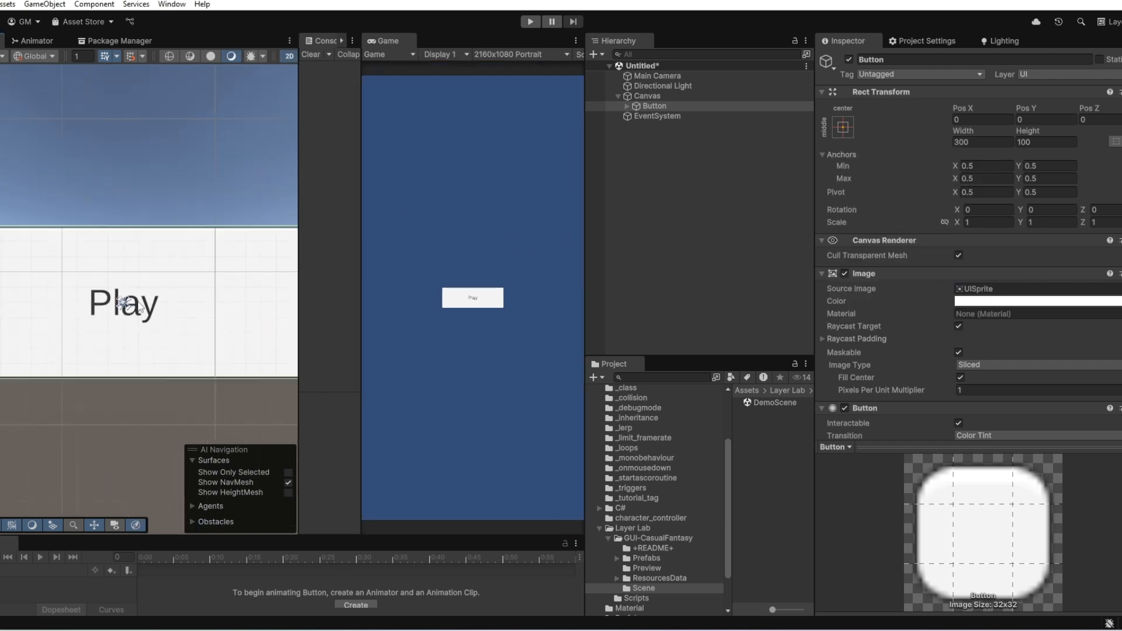
{"action": "scroll", "coordinate": [141, 308], "scroll_direction": "up", "scroll_amount": 4}
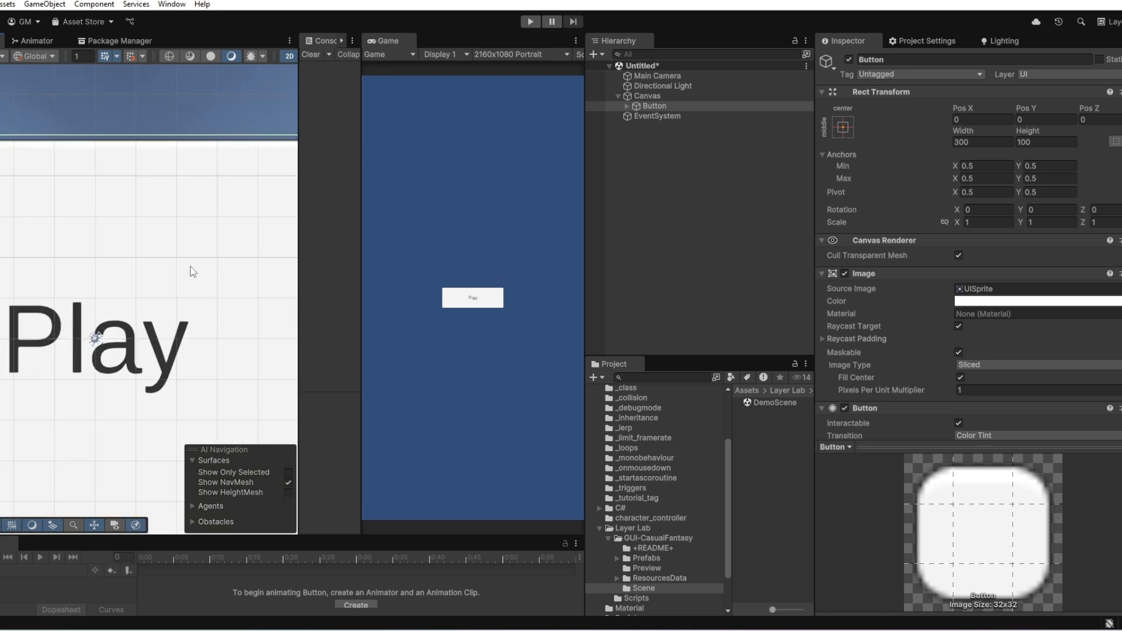
{"action": "middle_click_drag", "start_coordinate": [190, 268], "coordinate": [179, 202]}
{"action": "scroll", "coordinate": [243, 314], "scroll_direction": "down", "scroll_amount": 1}
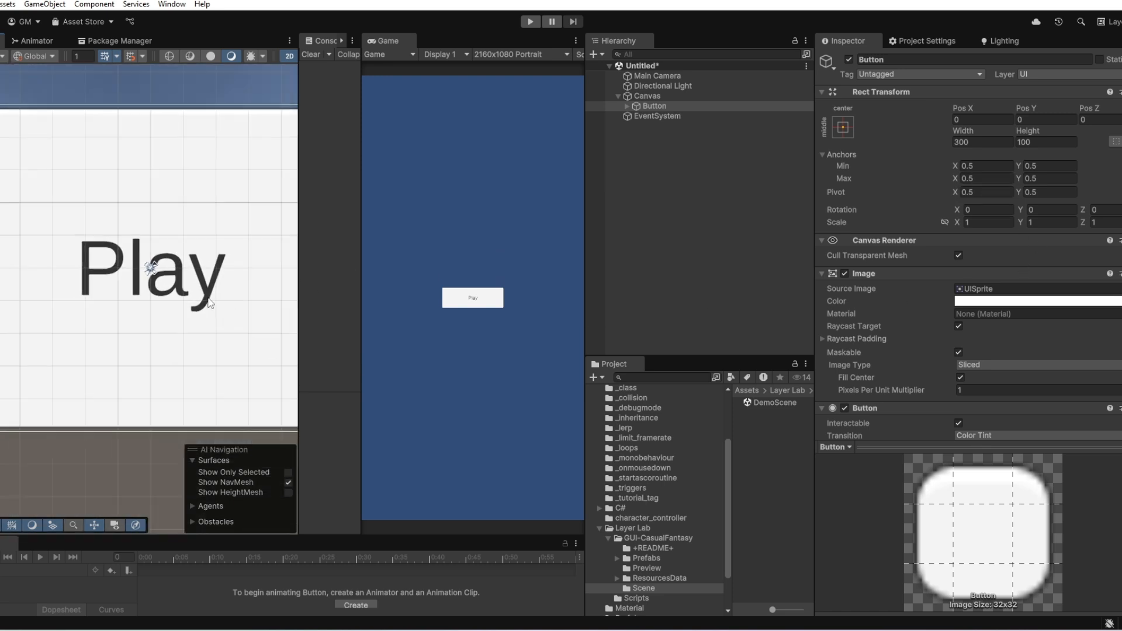
{"action": "mouse_move", "coordinate": [151, 269]}
{"action": "left_mouse_down"}
{"action": "mouse_move", "coordinate": [151, 252]}
{"action": "mouse_move", "coordinate": [154, 269]}
{"action": "left_mouse_up"}
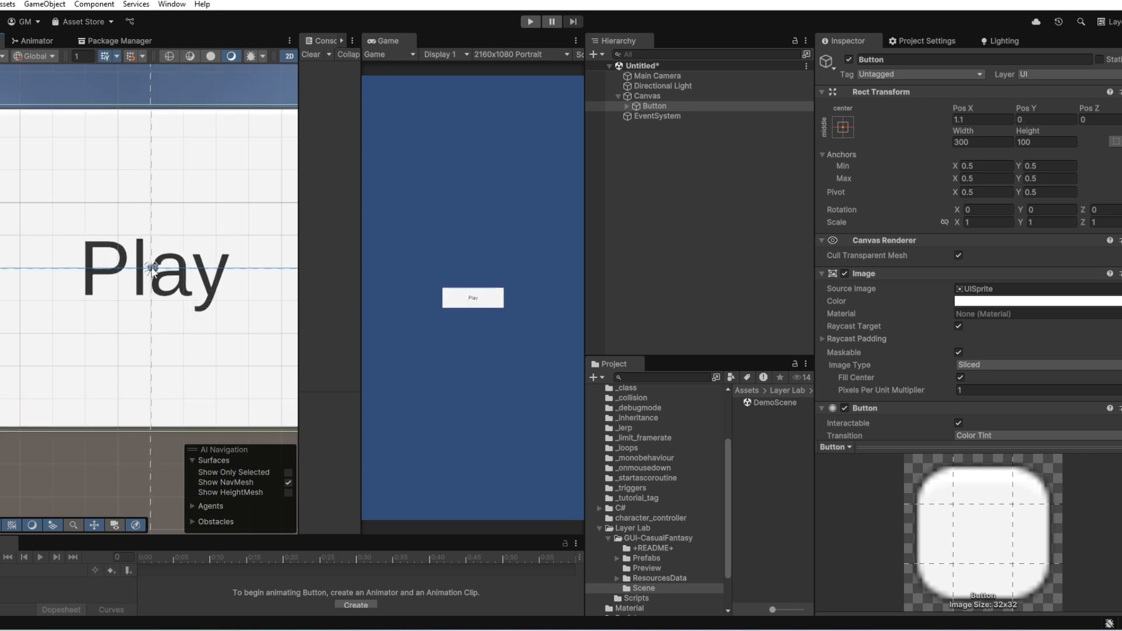
{"action": "scroll", "coordinate": [214, 295], "scroll_direction": "down", "scroll_amount": 3}
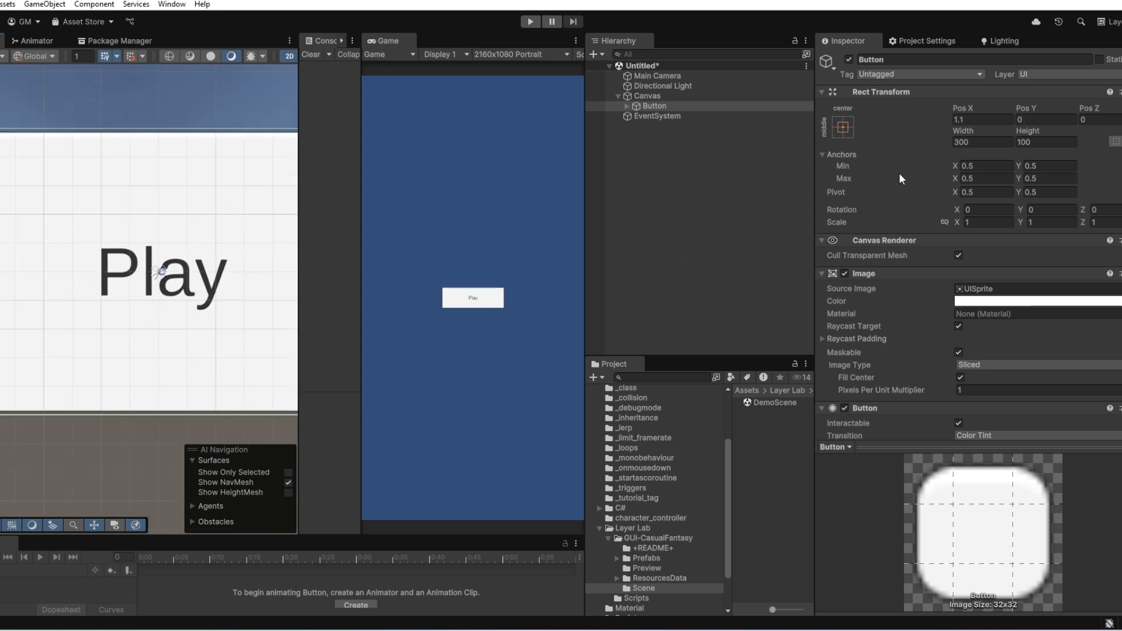
Adjust the Play button's Rect Transform to Pivot X -0.65, Rotation -1.92, 12.19, 2.42 and Scale X 1.17
{"action": "left_click_drag", "start_coordinate": [955, 191], "coordinate": [56, 282]}
{"action": "key", "text": "f"}
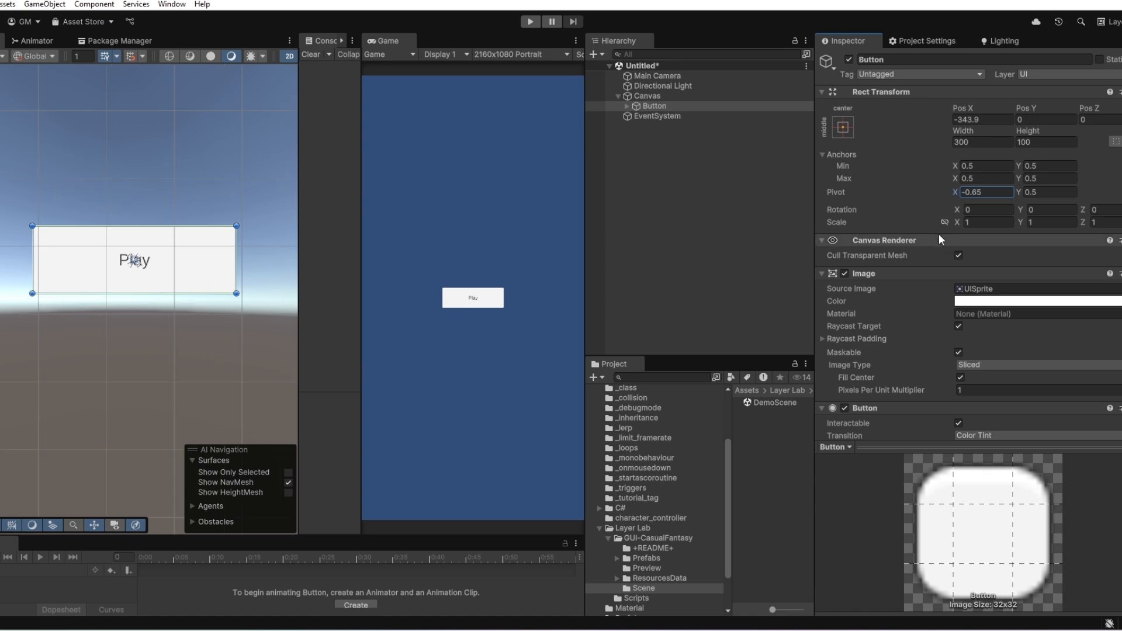
{"action": "left_click_drag", "start_coordinate": [960, 214], "coordinate": [1033, 261]}
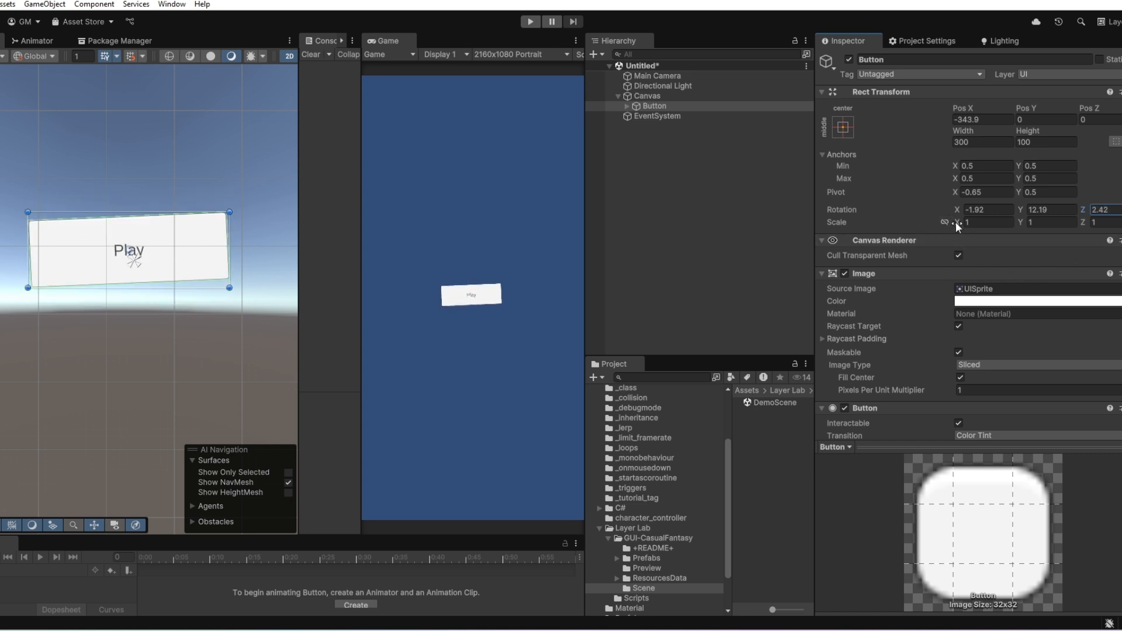
{"action": "left_click_drag", "start_coordinate": [955, 220], "coordinate": [963, 222]}
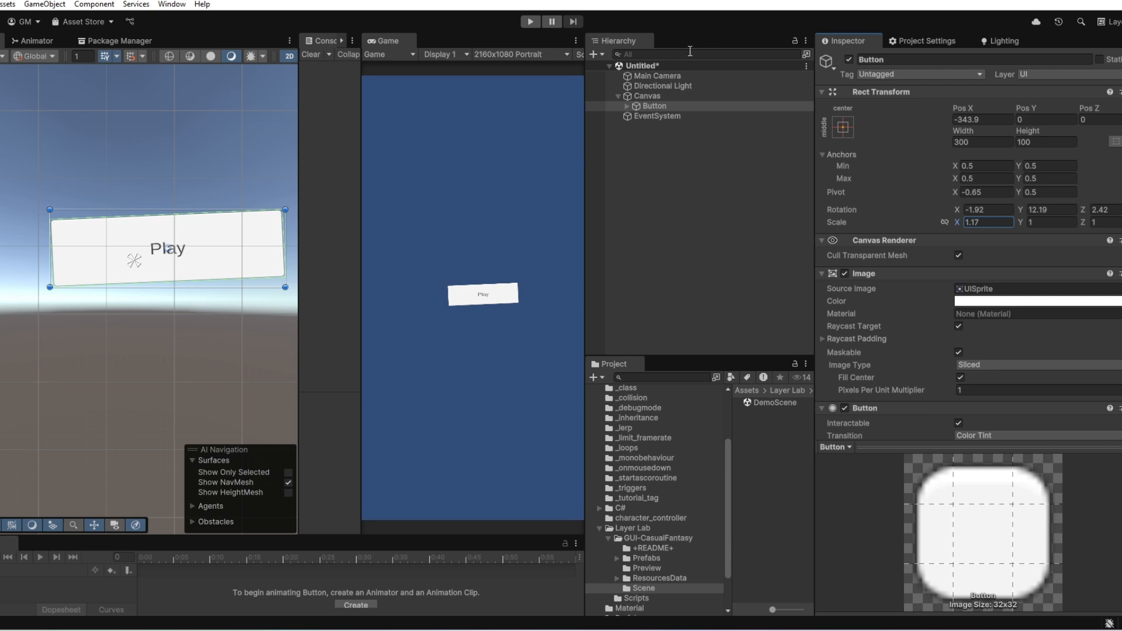
Select the Canvas to inspect its Render Mode and other component settings
{"action": "left_click", "coordinate": [641, 97]}
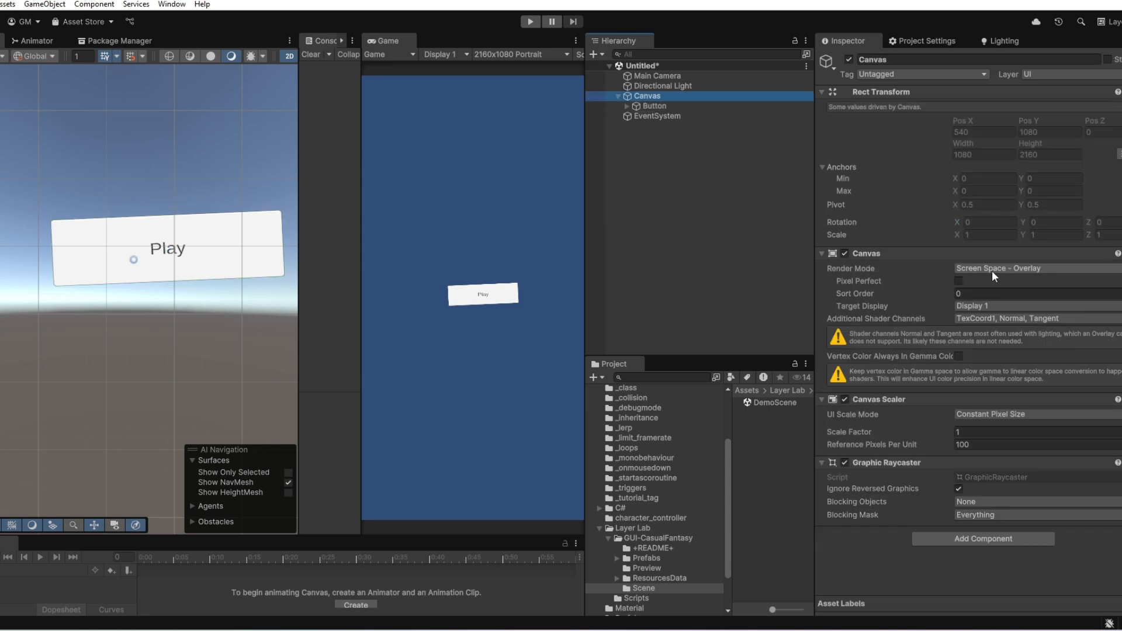